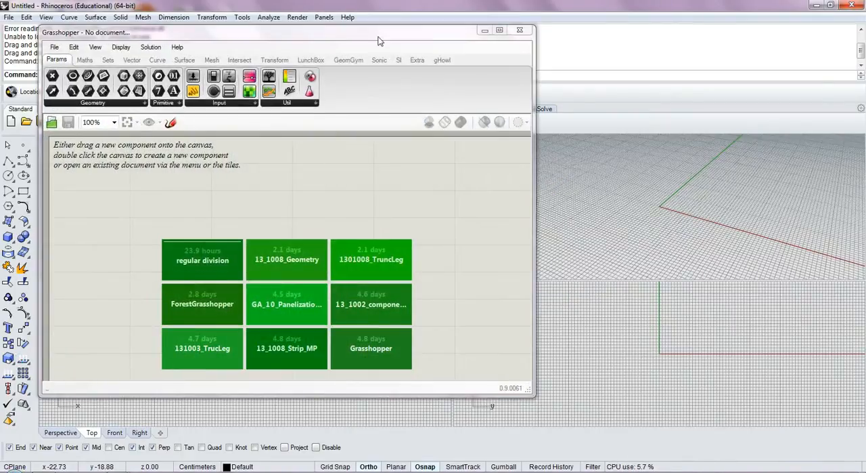
Start a new Grasshopper definition by placing a Polygon component on the canvas
left_click_drag(428, 38, 677, 58)
double_click(398, 203)
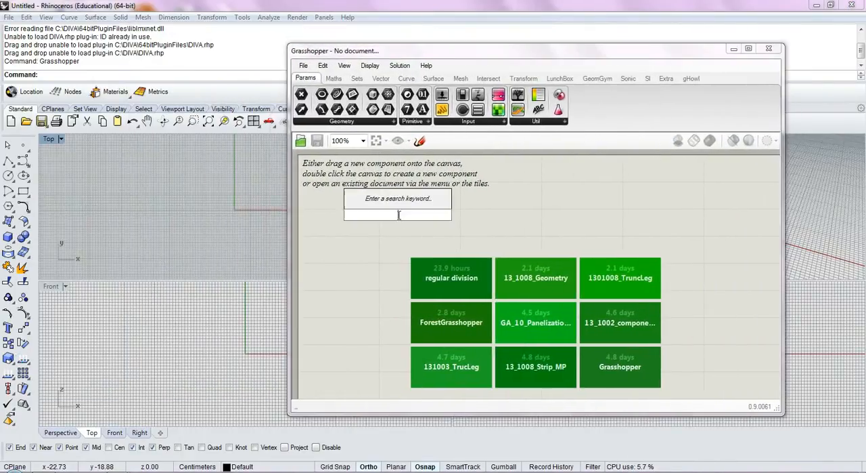
type("pol")
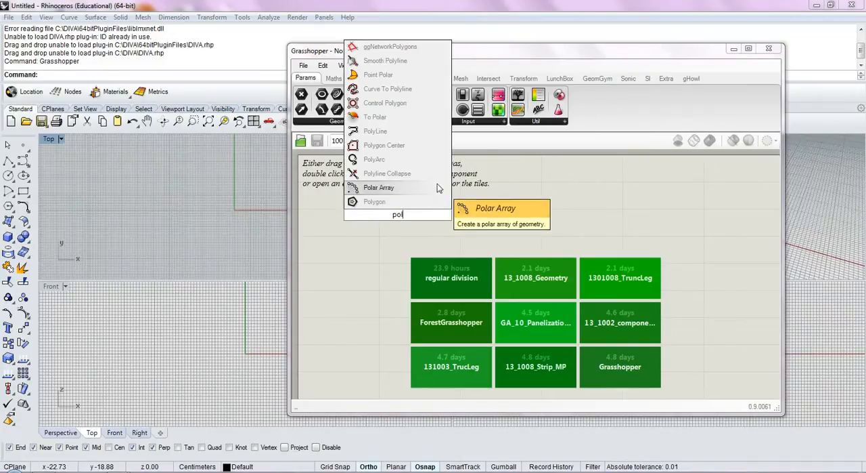
left_click(395, 203)
scroll(365, 217, "up", 5)
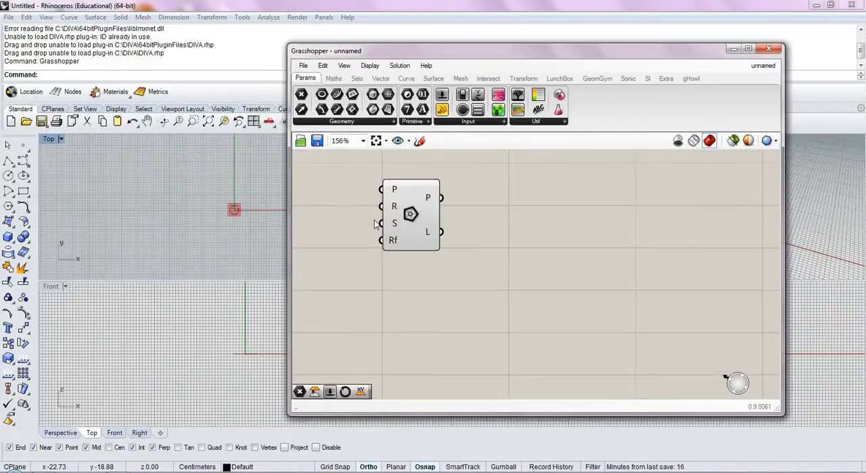
mouse_move(430, 185)
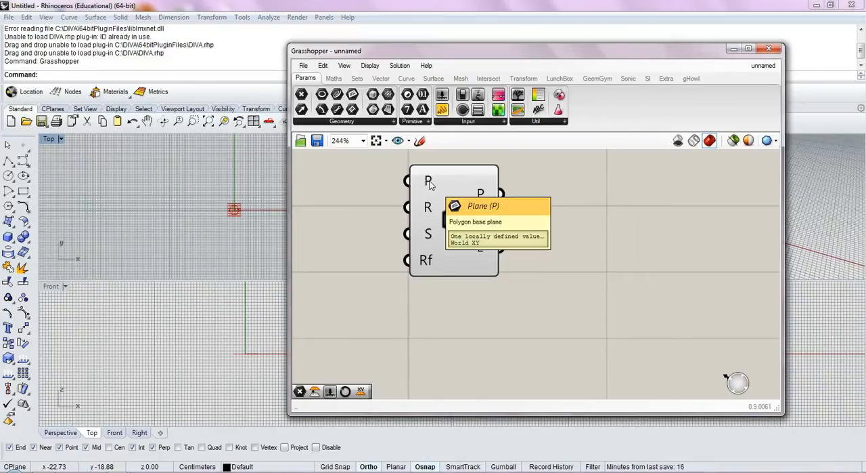
mouse_move(430, 209)
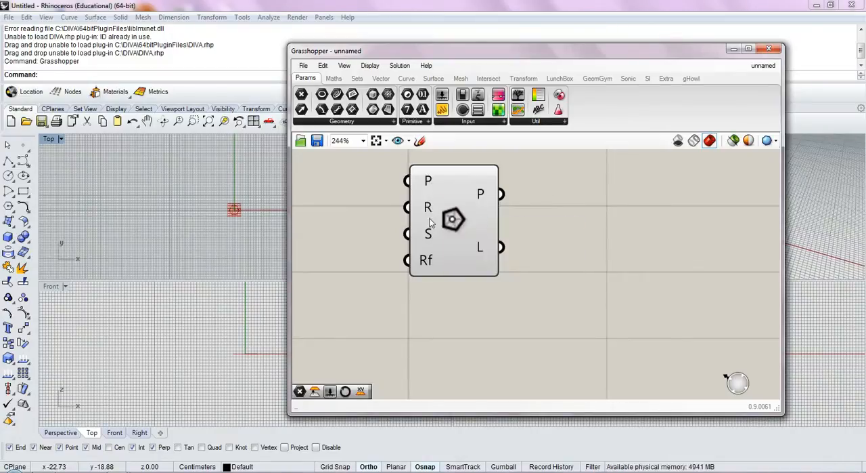
mouse_move(429, 235)
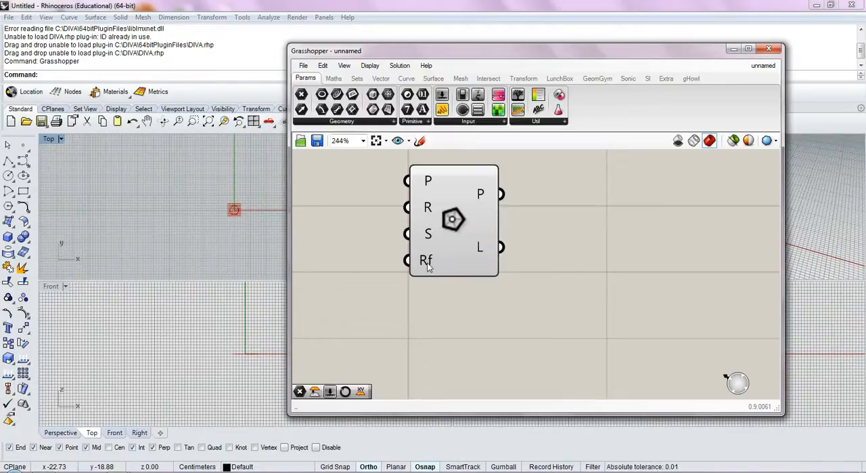
right_click_drag(423, 262, 473, 284)
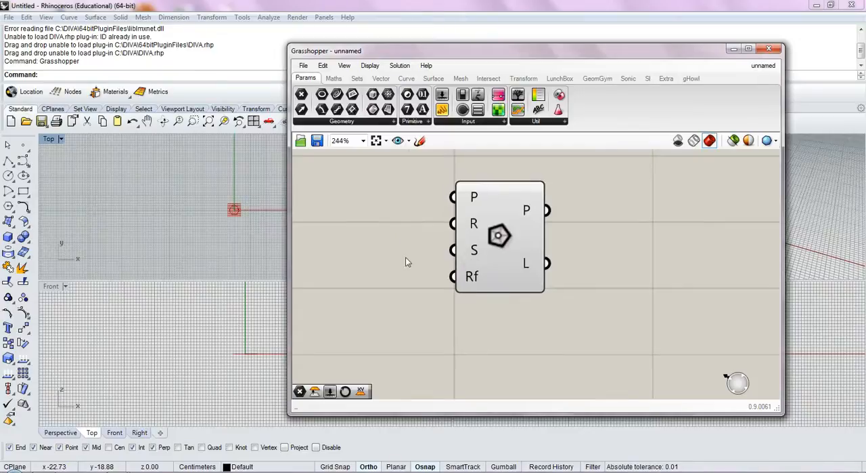
Place a point object in Rhino's Top view at about x -33, y 17, and select it
right_click_drag(267, 227, 224, 224)
scroll(473, 186, "up", 3)
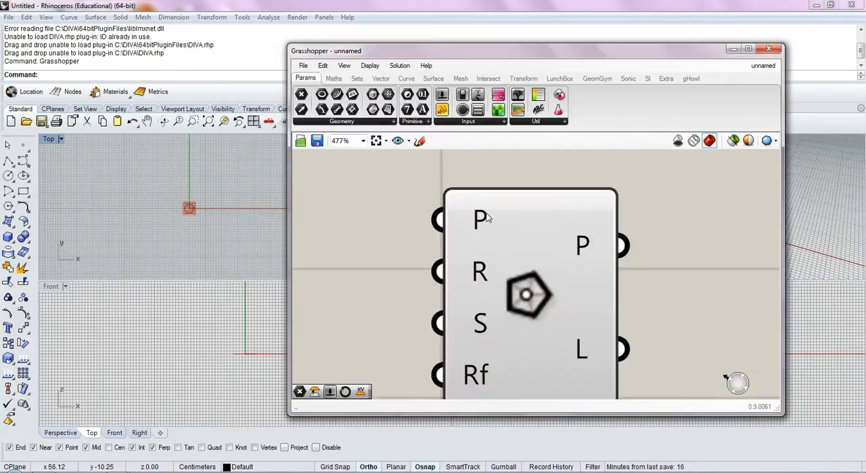
left_click(25, 146)
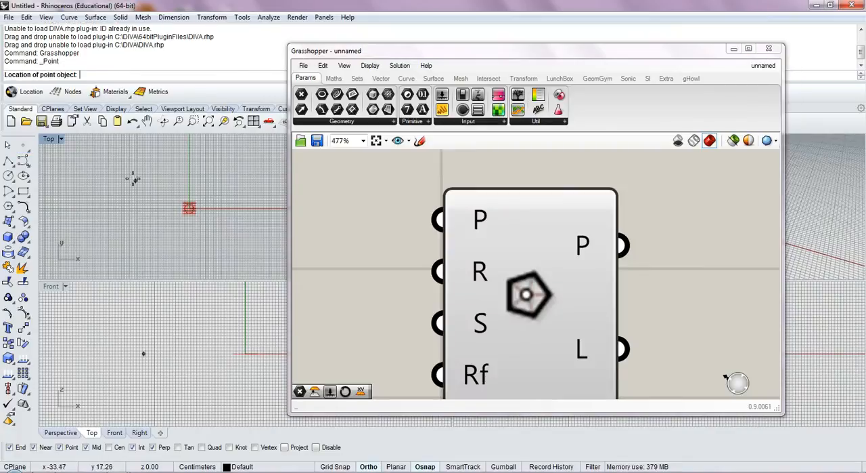
left_click(133, 178)
left_click_drag(120, 170, 155, 194)
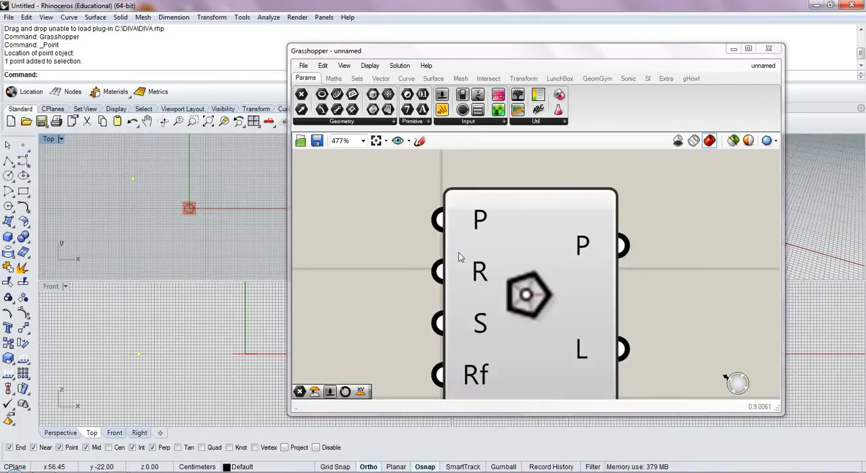
Add a Point parameter that references the selected Rhino point and connect it to the Polygon's plane input
double_click(350, 234)
type("po")
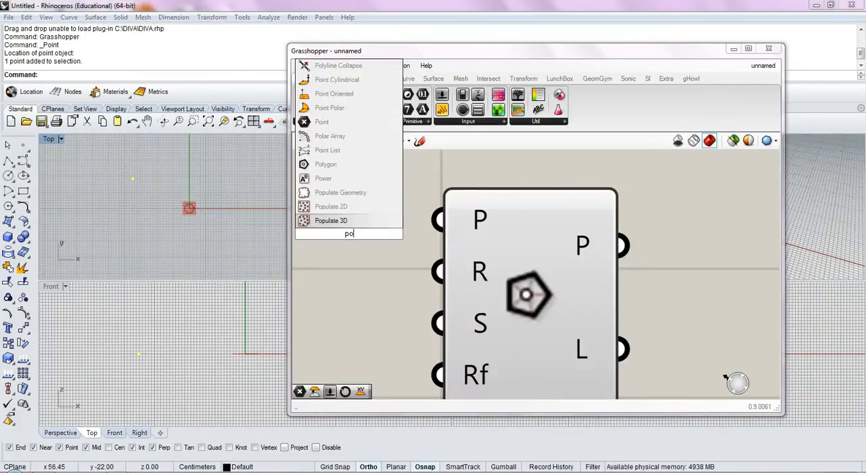
left_click(342, 121)
right_click(369, 233)
left_click(451, 372)
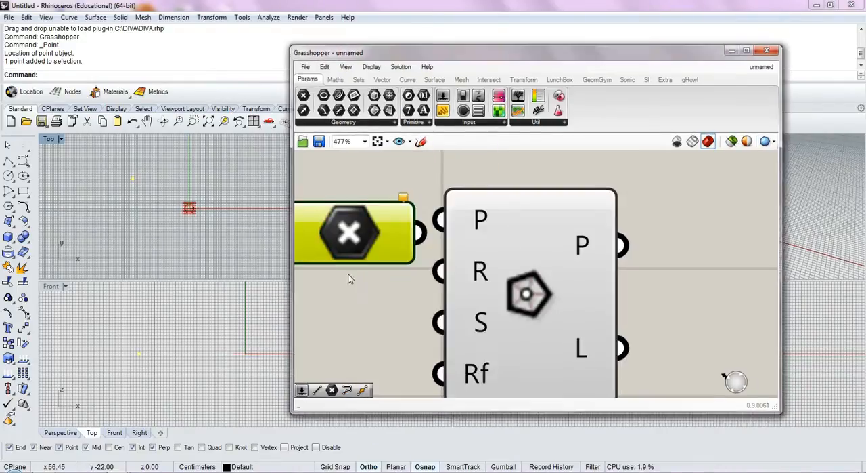
left_click_drag(421, 235, 449, 218)
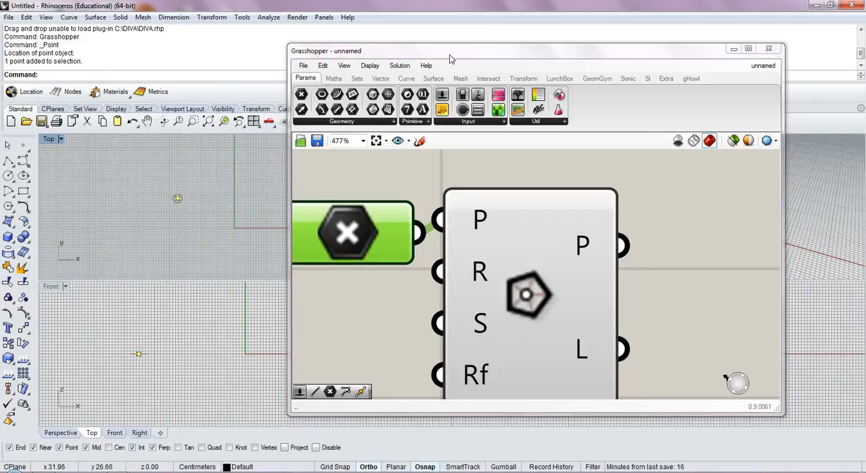
Move the Grasshopper window clear of the Perspective view and zoom that view around the selected point
left_click_drag(451, 55, 194, 65)
type("zs")
key("Return")
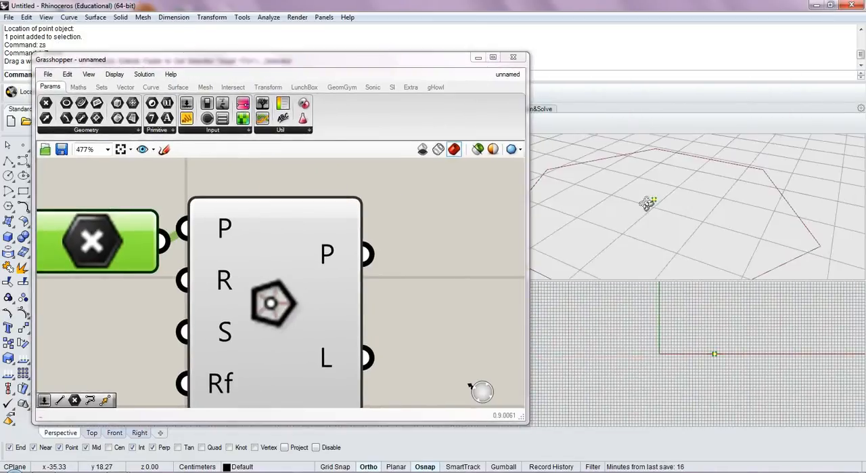
right_click_drag(696, 197, 670, 228)
scroll(288, 258, "down", 2)
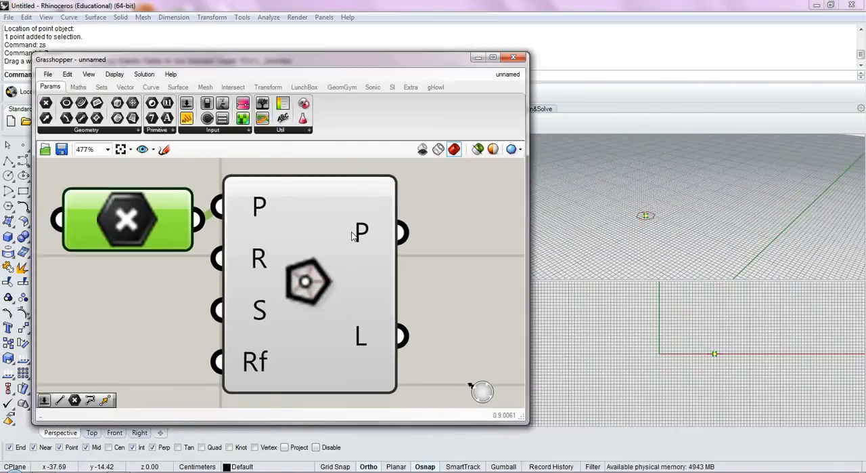
Add a Number Slider and connect it to the Polygon's radius input
left_click_drag(288, 257, 249, 222)
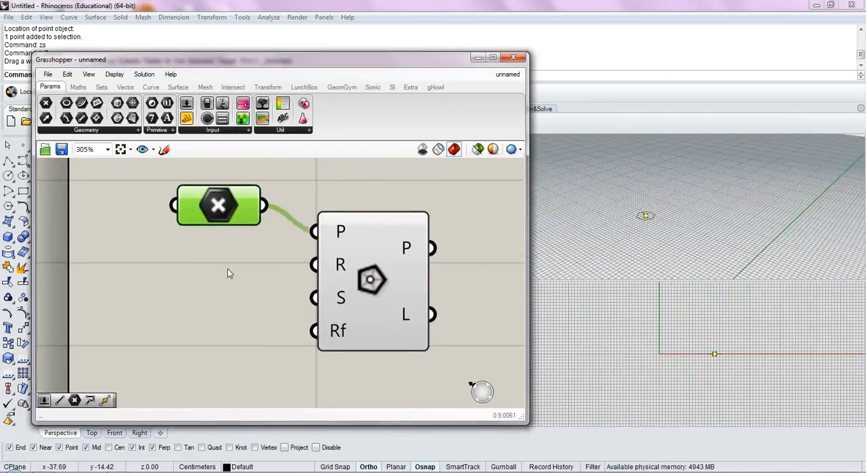
double_click(210, 313)
type("num")
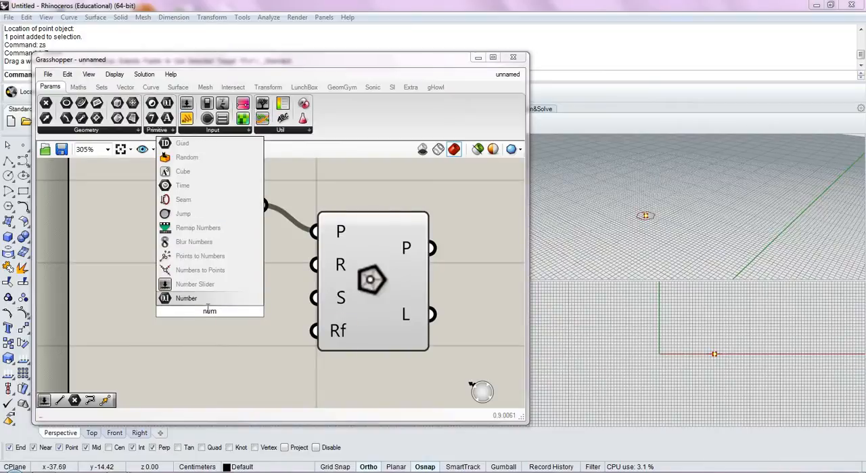
left_click(217, 284)
left_click(114, 323)
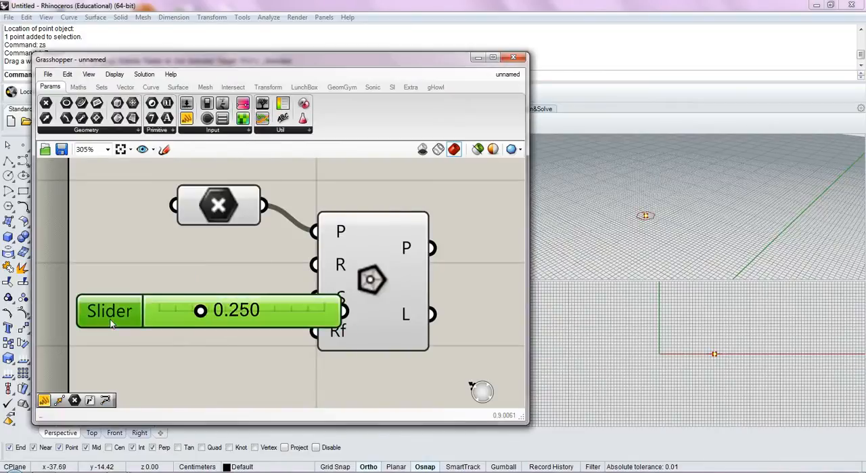
double_click(112, 323)
left_click(158, 424)
right_click_drag(315, 326, 434, 326)
left_click_drag(428, 309, 434, 264)
Duplicate the Radius slider and connect the copy to the Polygon's segments input
left_click_drag(314, 285, 313, 315)
key("ctrl+c")
key("ctrl+v")
left_click_drag(372, 320, 433, 297)
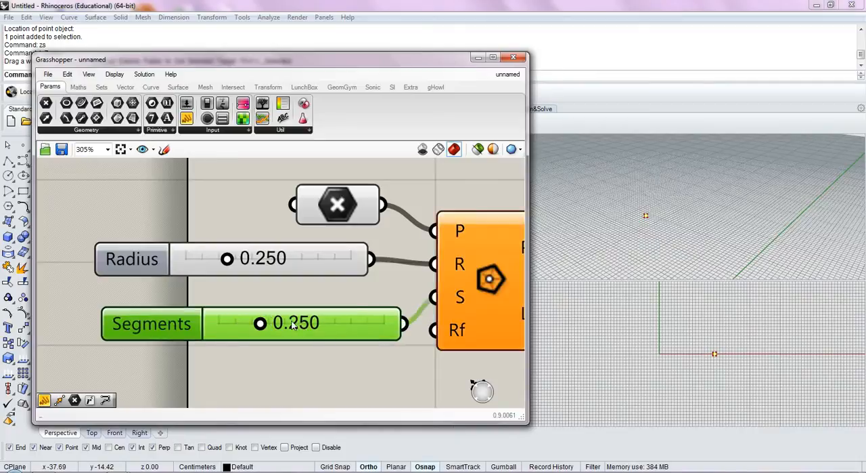
Restrict the Segments slider to whole numbers with a maximum of 10 and set its value to 3
double_click(290, 323)
double_click(175, 320)
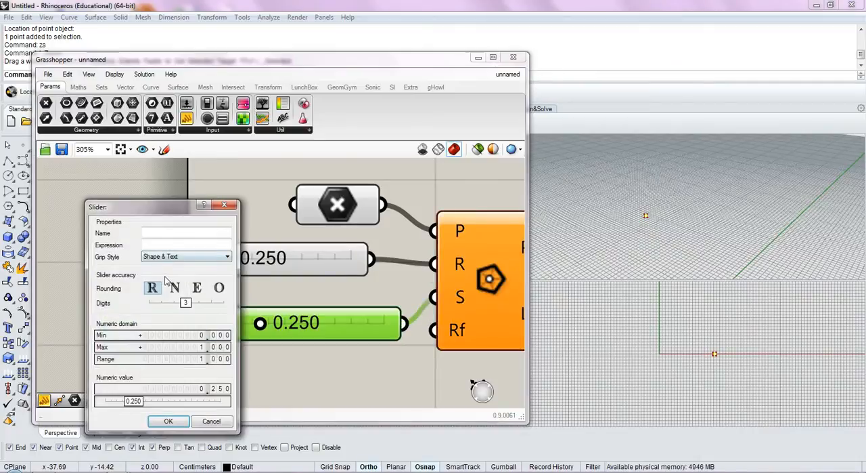
left_click(175, 287)
double_click(206, 346)
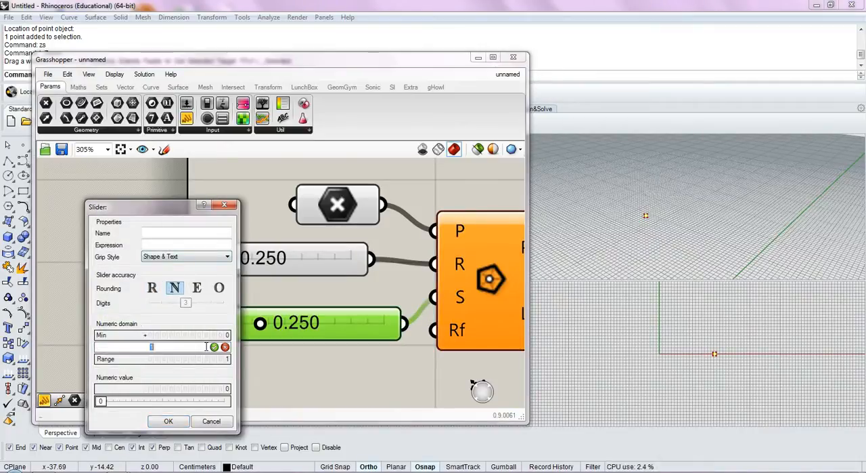
type("10")
left_click(181, 421)
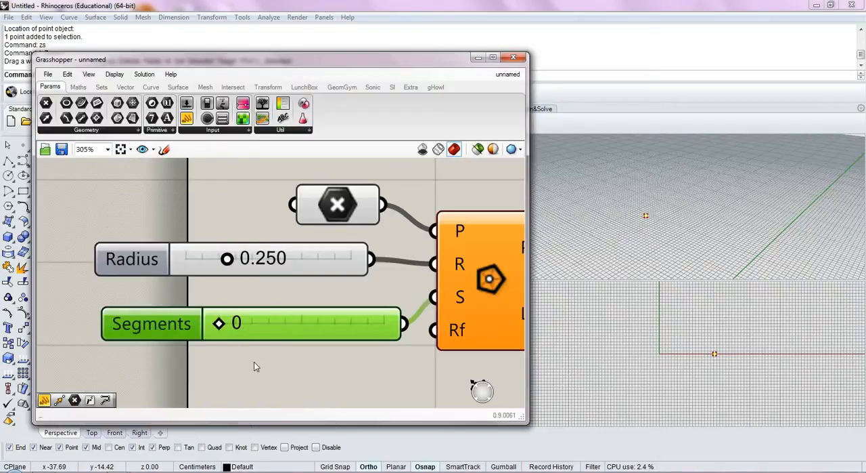
left_click_drag(220, 323, 278, 327)
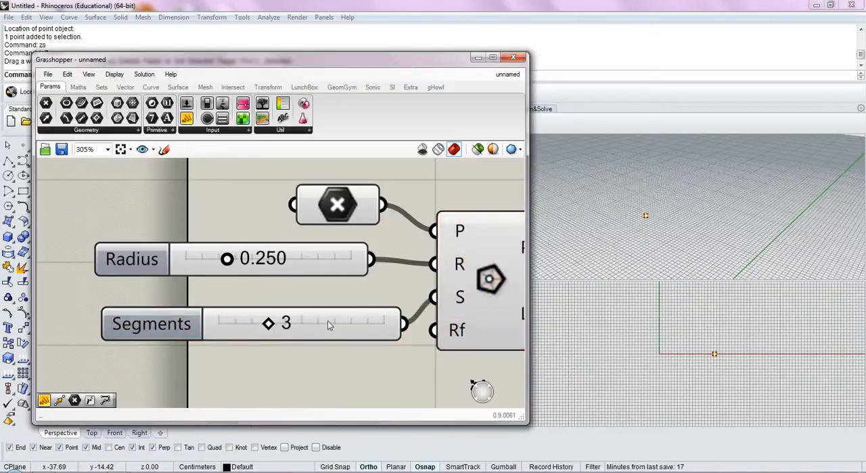
Set the Segments slider's minimum to 3 and its value to 4
right_click_drag(691, 184, 683, 240)
scroll(640, 220, "up", 10)
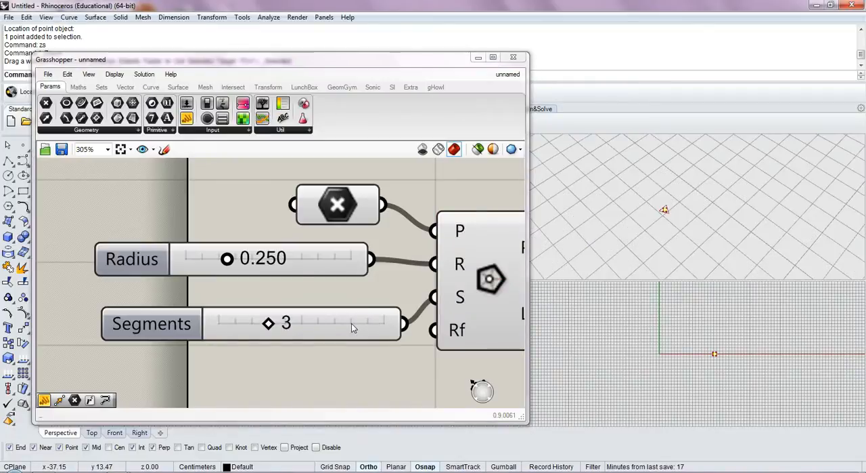
left_click(271, 325)
scroll(679, 223, "up", 10)
right_click_drag(684, 223, 627, 257)
double_click(172, 324)
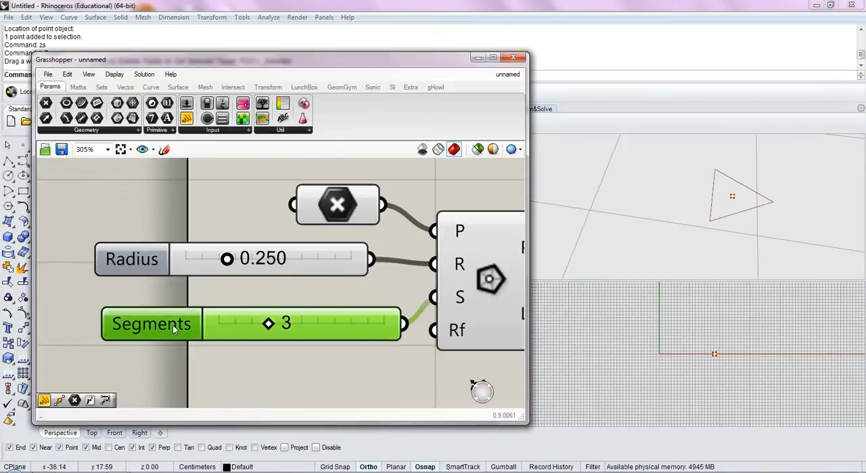
double_click(220, 344)
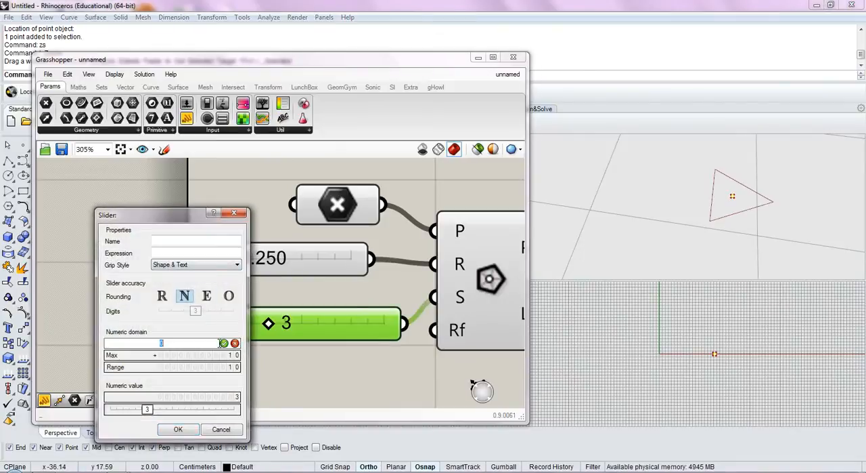
type("3")
key("Return")
left_click(178, 428)
left_click(274, 378)
mouse_move(229, 325)
left_mouse_down()
mouse_move(333, 331)
mouse_move(212, 336)
mouse_move(244, 326)
left_mouse_up()
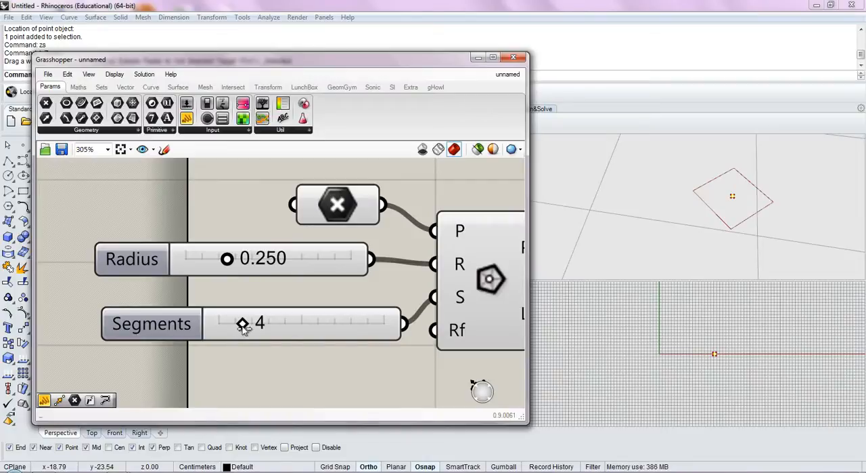
Try a Rectangle component beside the Polygon component as an alternative, and delete it
right_click_drag(376, 361, 264, 333)
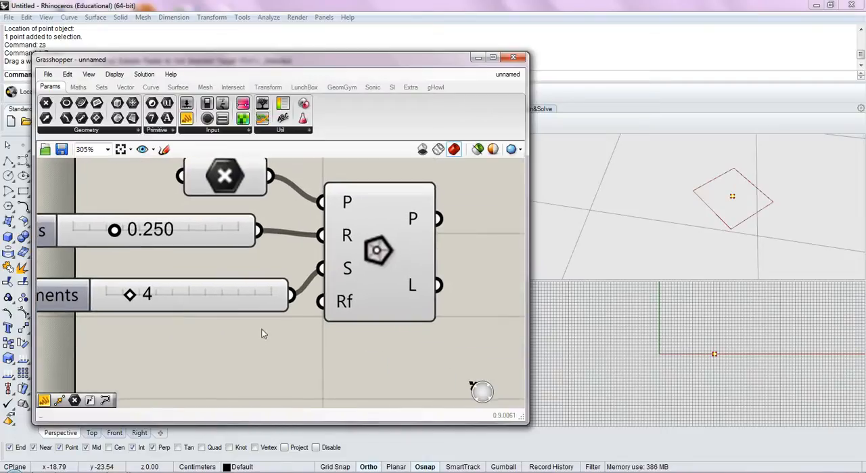
double_click(407, 372)
type("rec")
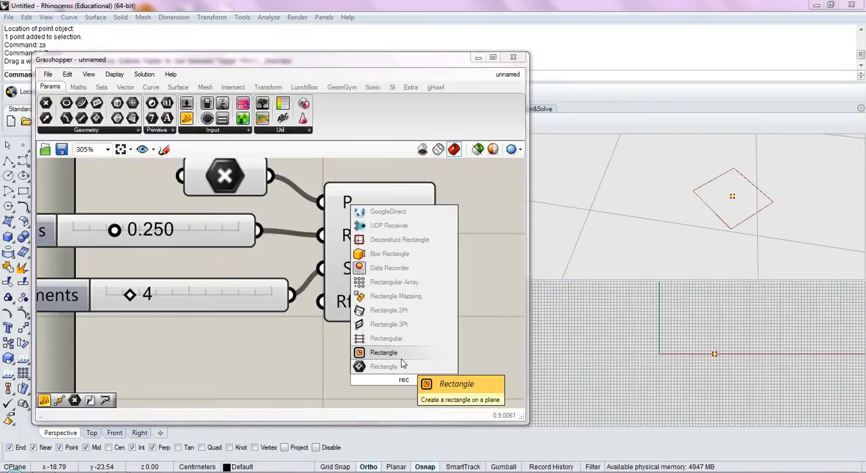
left_click(400, 358)
right_click_drag(414, 314, 337, 248)
scroll(337, 298, "down", 4)
left_click_drag(323, 322, 402, 258)
left_click(374, 269)
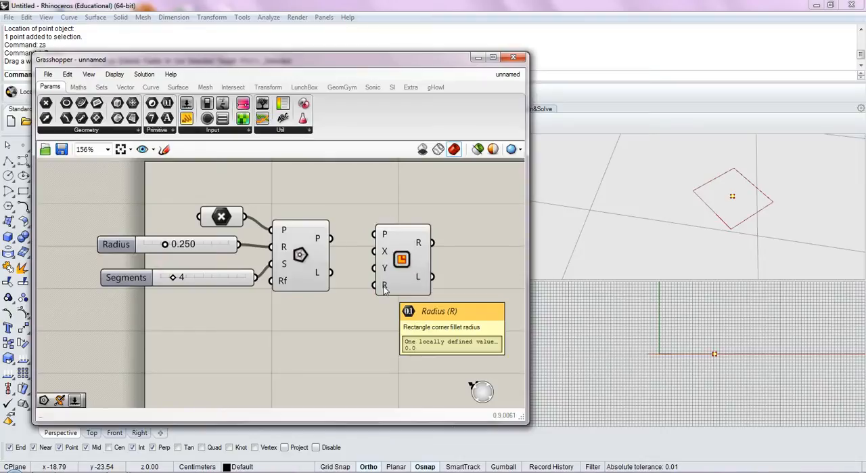
left_click(390, 237)
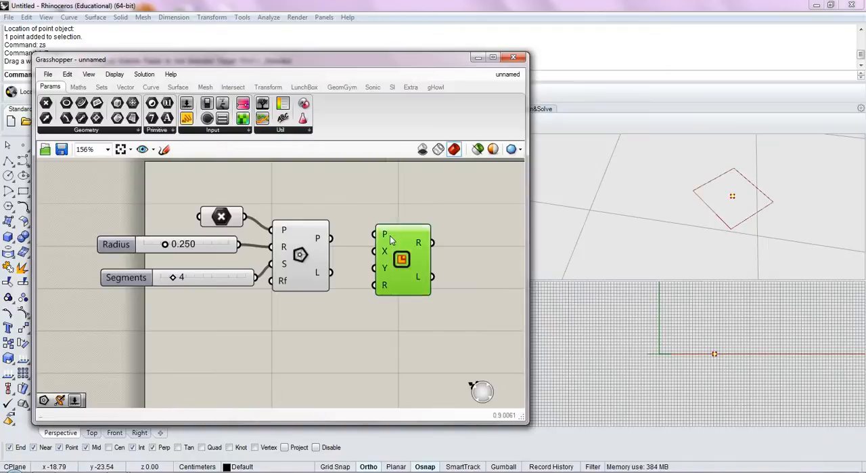
key("Delete")
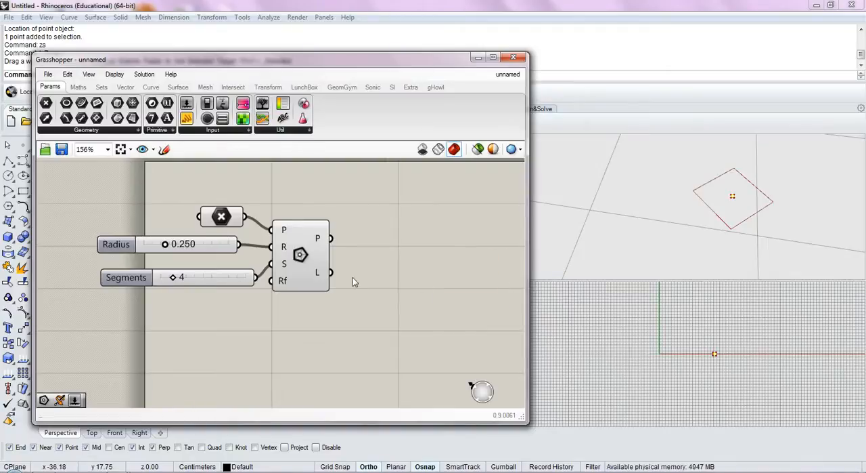
Move the Polygon component farther from its inputs and tuck the Segments slider just below the Radius slider
right_click_drag(389, 293, 397, 299)
left_click_drag(309, 272, 358, 269)
left_click(219, 277)
left_click_drag(218, 277, 208, 268)
right_click_drag(282, 309, 273, 324)
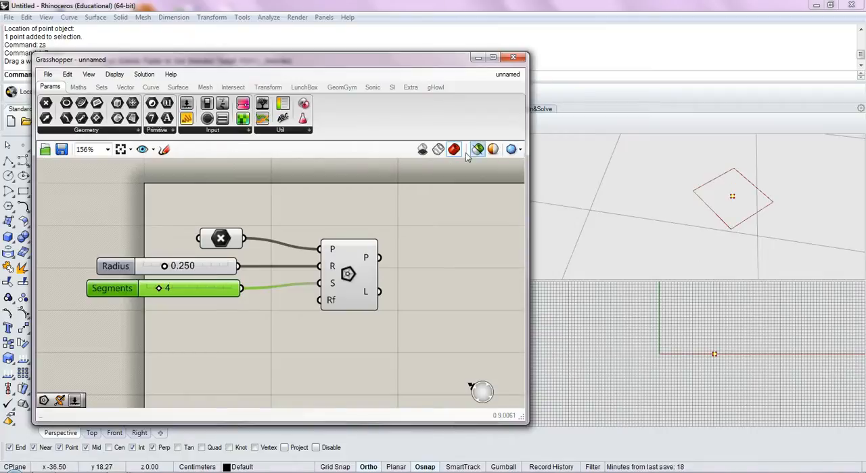
right_click_drag(415, 275, 402, 282)
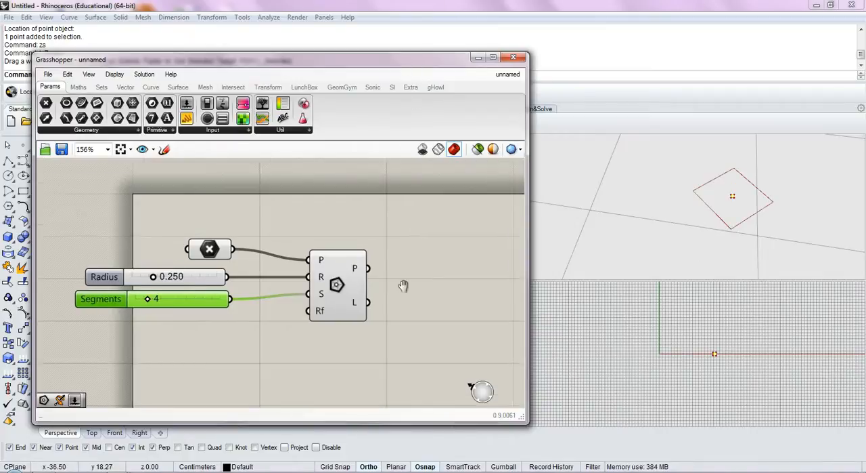
scroll(402, 282, "down", 2)
right_click_drag(590, 227, 630, 244)
left_click(414, 317)
right_click_drag(412, 317, 365, 312)
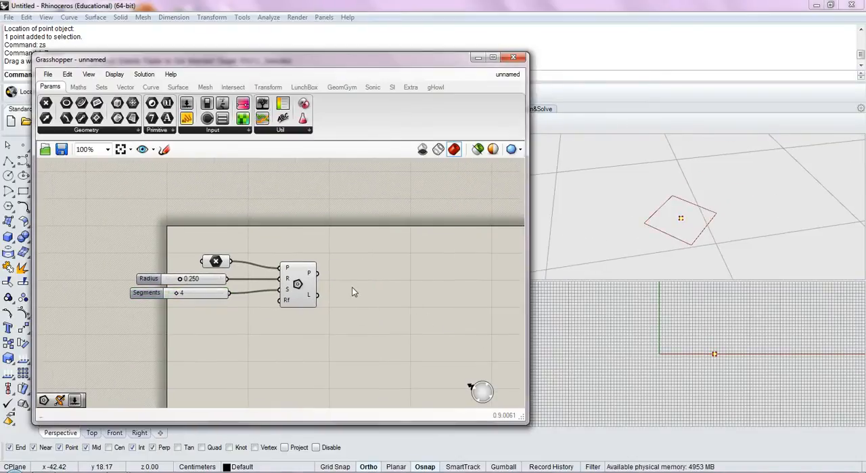
Add an Extrude Point component beside the Polygon component and check what its B and P inputs need
double_click(366, 287)
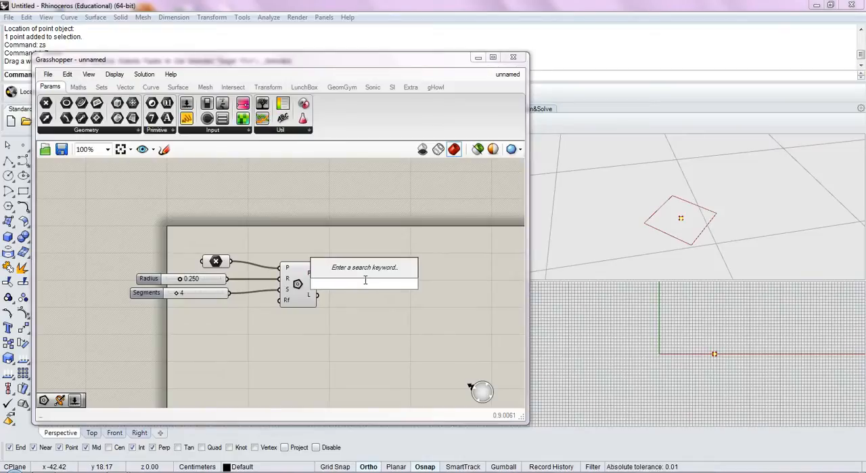
type("extr")
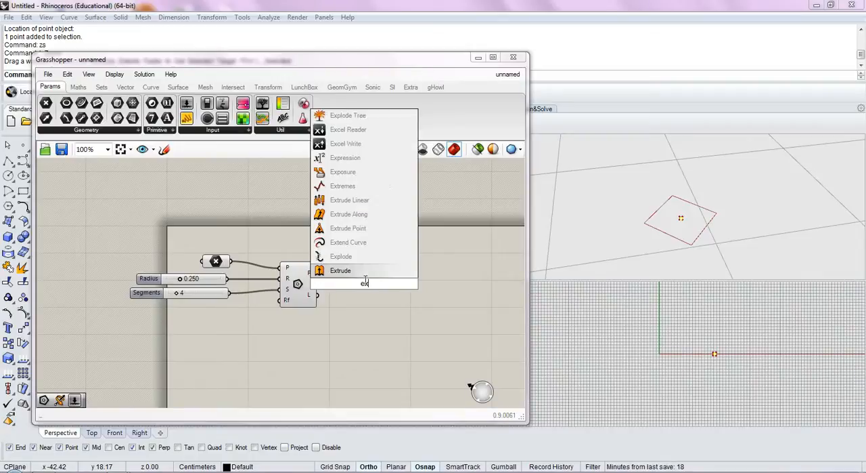
left_click(354, 321)
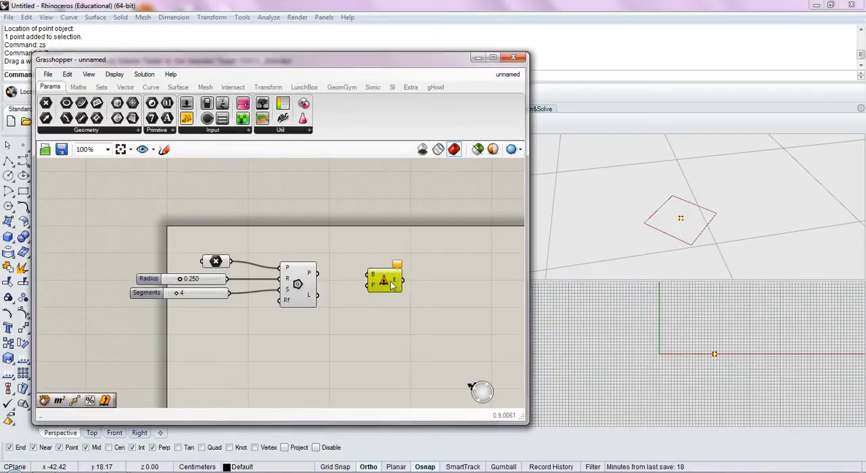
scroll(367, 290, "up", 5)
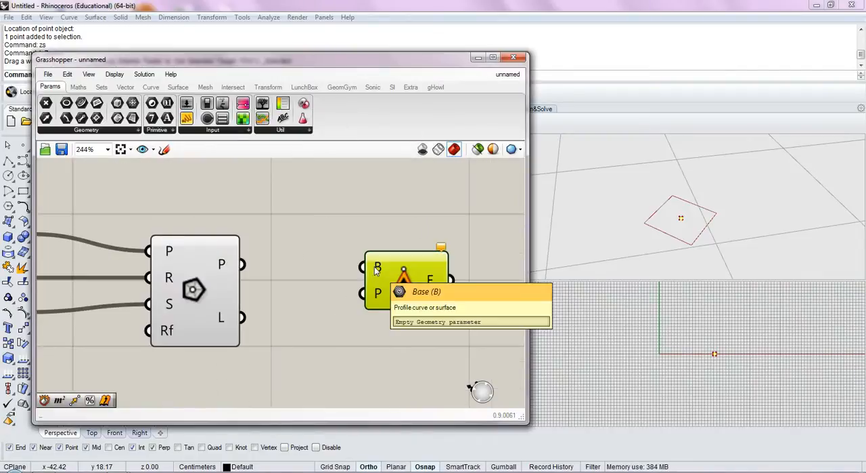
mouse_move(375, 292)
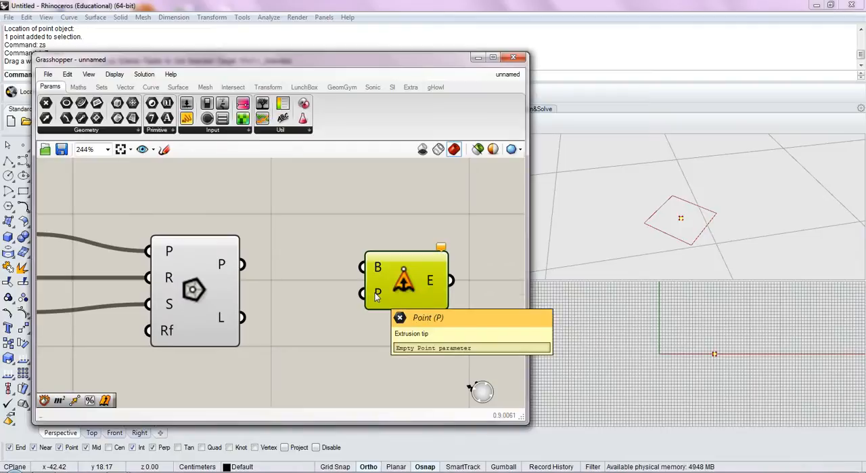
scroll(375, 293, "down", 5)
Add a Move component above the Polygon component
left_click(220, 270)
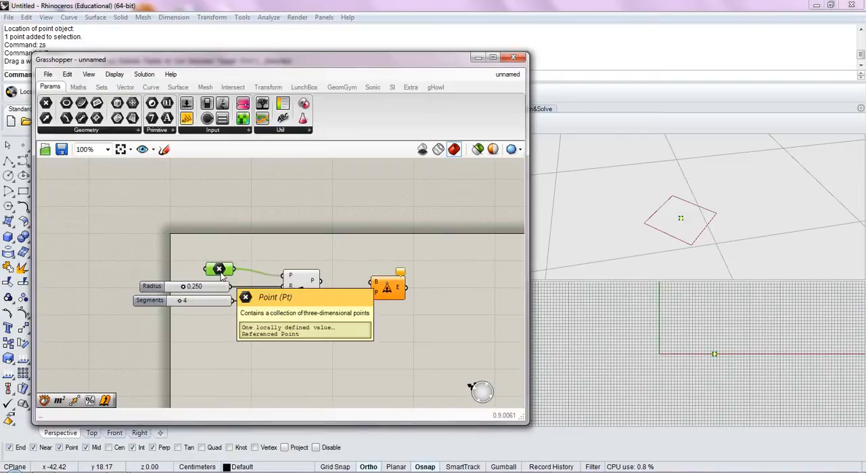
double_click(261, 254)
type("mov")
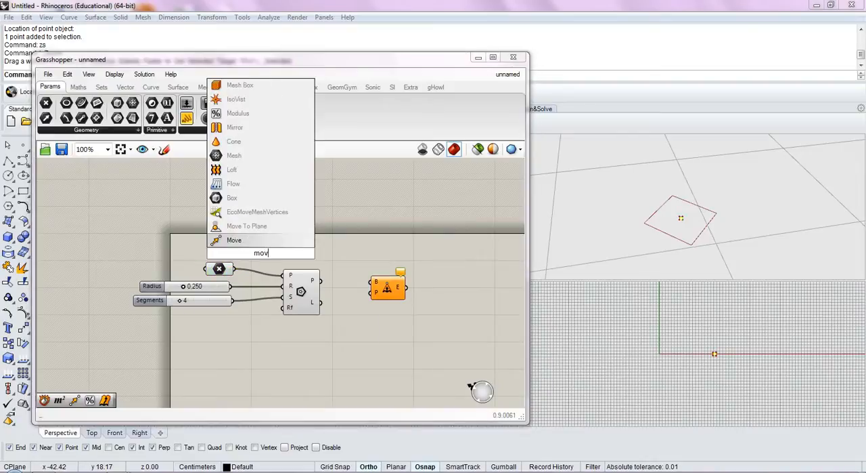
left_click(257, 241)
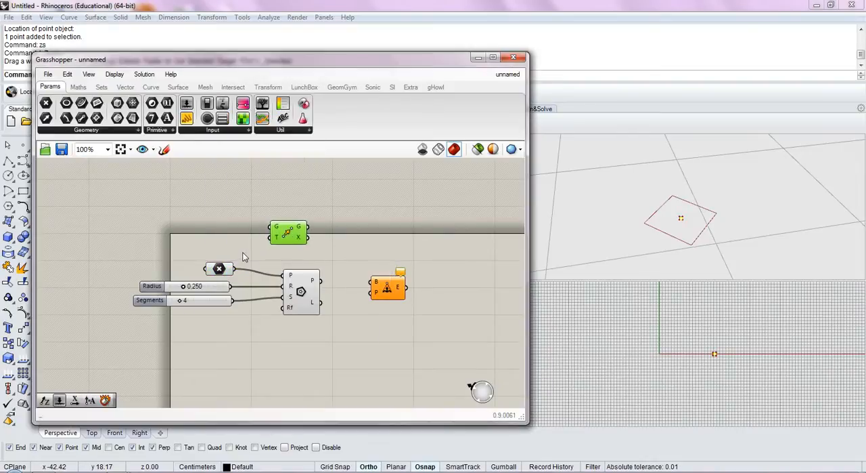
Add a Unit Z vector and connect it to the Move component's translation input
double_click(244, 253)
type("z")
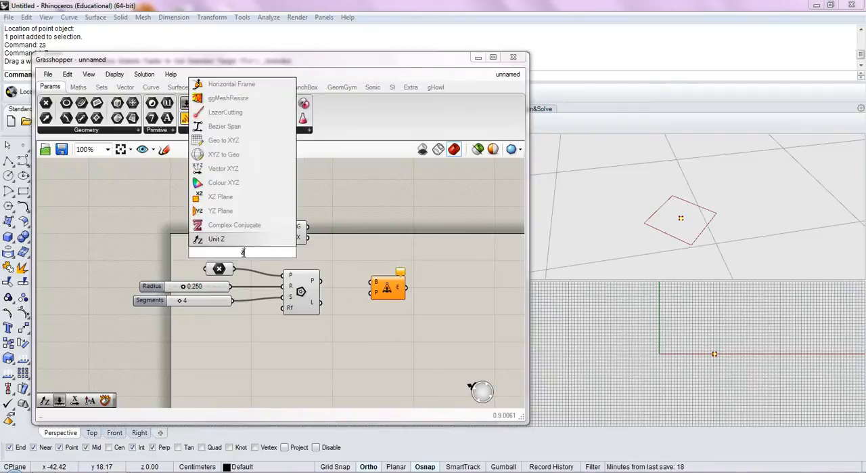
key("Return")
left_click_drag(244, 253, 285, 236)
scroll(239, 242, "up", 2)
left_click_drag(220, 233, 240, 245)
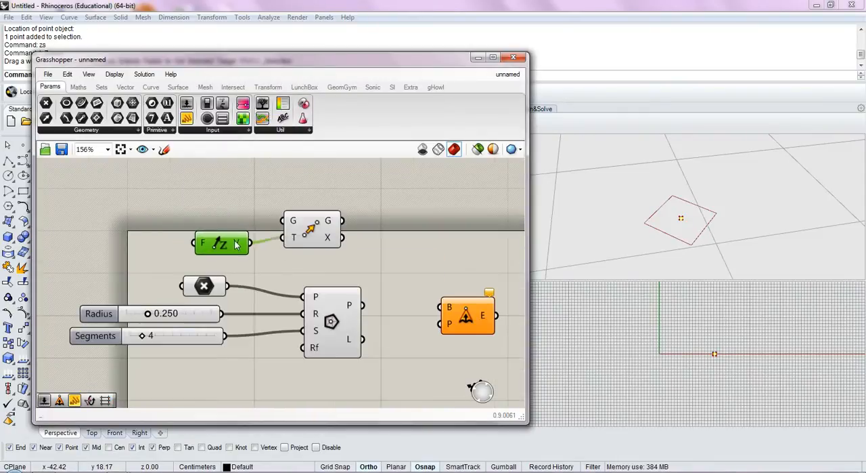
Duplicate the Radius slider and connect the copy to the Unit Z factor input, lining it up beside the component
left_click(184, 314)
key("ctrl+c")
key("ctrl+v")
left_click_drag(189, 320, 196, 242)
left_click_drag(149, 257, 146, 245)
left_click(247, 212)
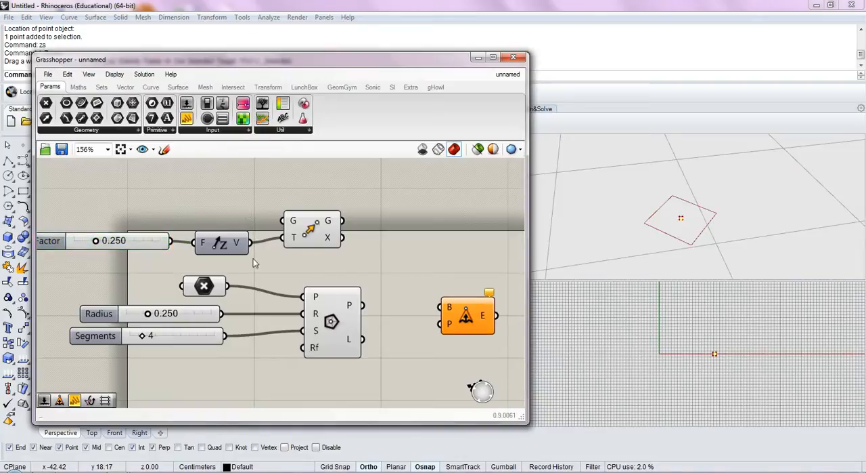
Connect the referenced point to Move's geometry input and set the Unit Z factor slider to 0.219
left_click_drag(229, 287, 286, 223)
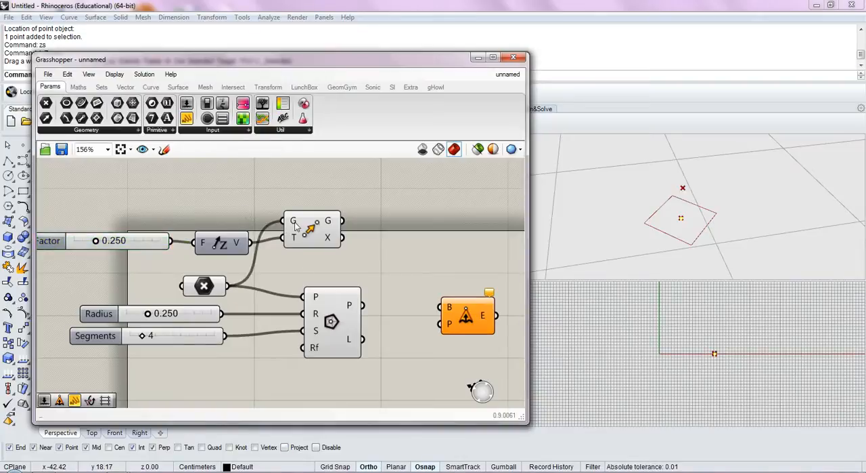
mouse_move(98, 242)
left_mouse_down()
mouse_move(116, 242)
mouse_move(85, 243)
left_mouse_up()
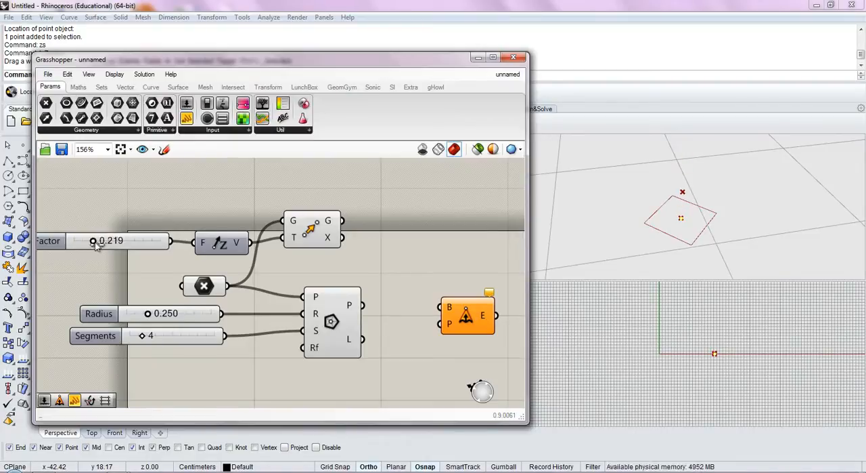
left_click_drag(223, 249, 214, 249)
left_click(309, 231)
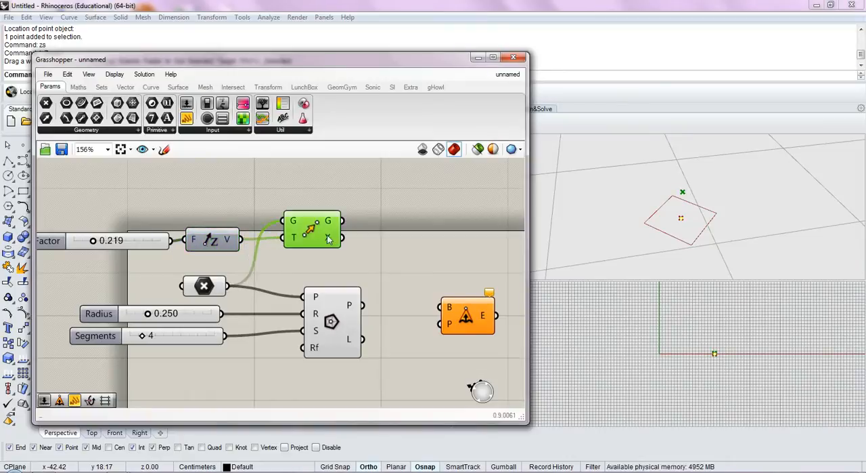
Connect the moved point to Extrude Point's tip input and the polygon output to its base input
right_click_drag(397, 257, 355, 247)
left_click(356, 248)
left_click_drag(423, 304, 418, 295)
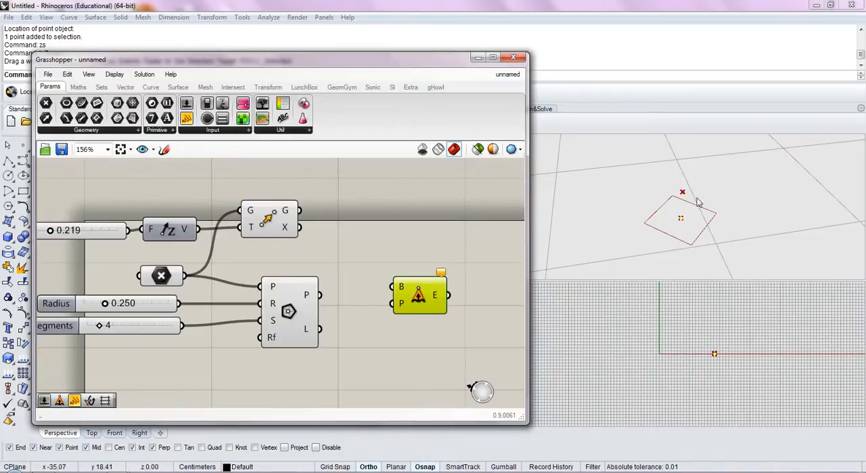
left_click_drag(300, 211, 391, 303)
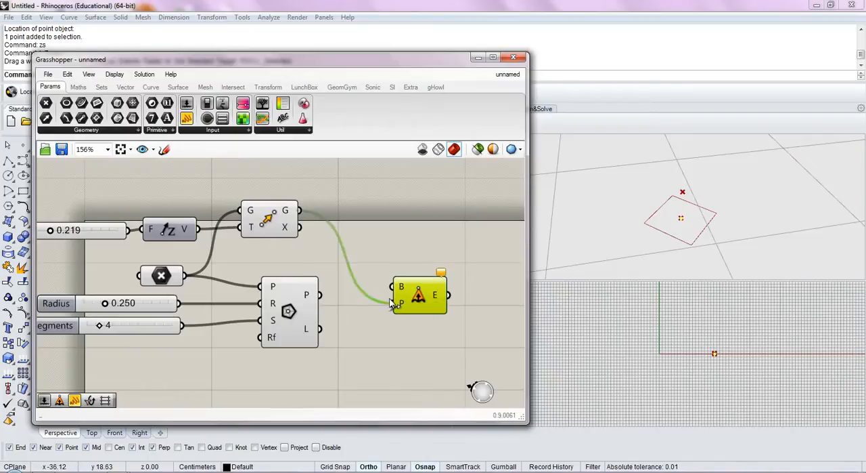
left_click(320, 299)
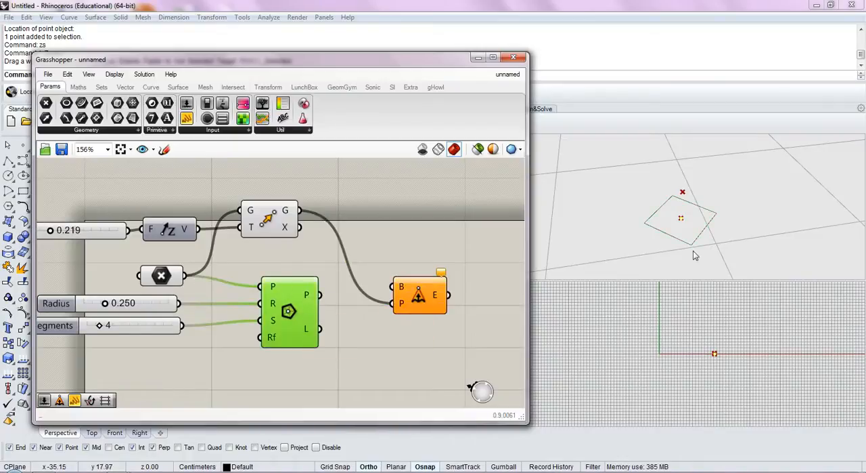
left_click_drag(320, 294, 392, 287)
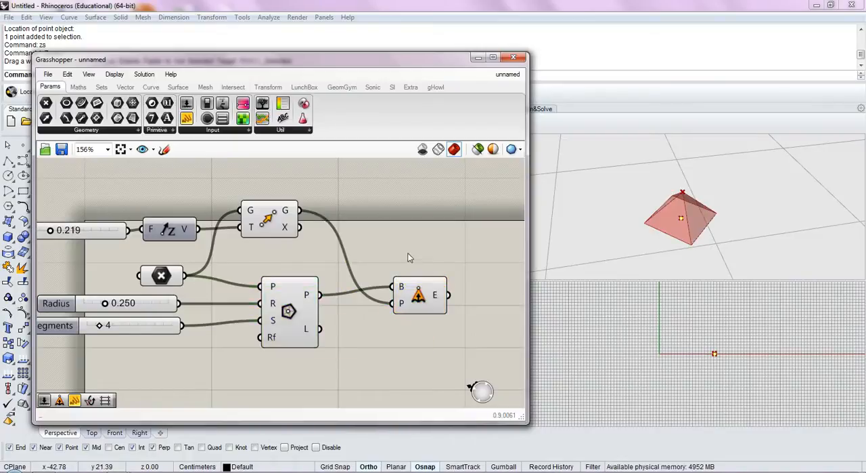
Set the Unit Z factor slider to 0.357 and shift the Extrude Point component slightly closer to the Polygon component
right_click_drag(608, 213, 645, 198)
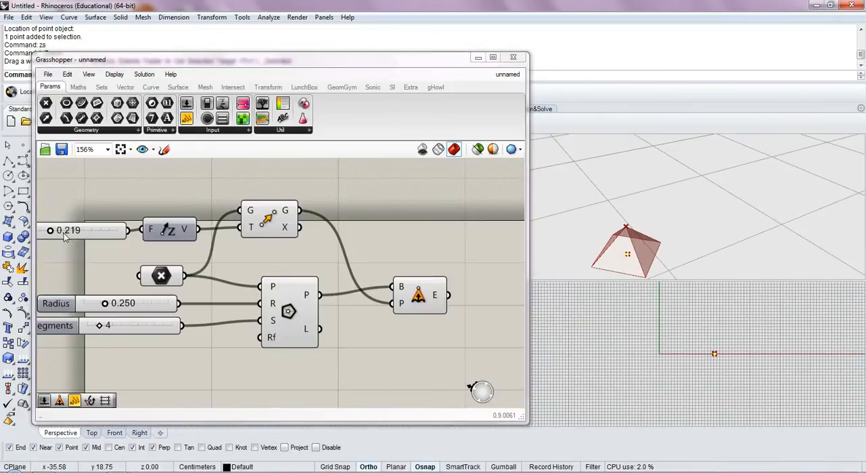
mouse_move(49, 232)
left_mouse_down()
mouse_move(85, 231)
mouse_move(54, 232)
mouse_move(84, 233)
mouse_move(60, 239)
left_mouse_up()
right_click_drag(365, 300, 361, 270)
left_click_drag(427, 267, 415, 262)
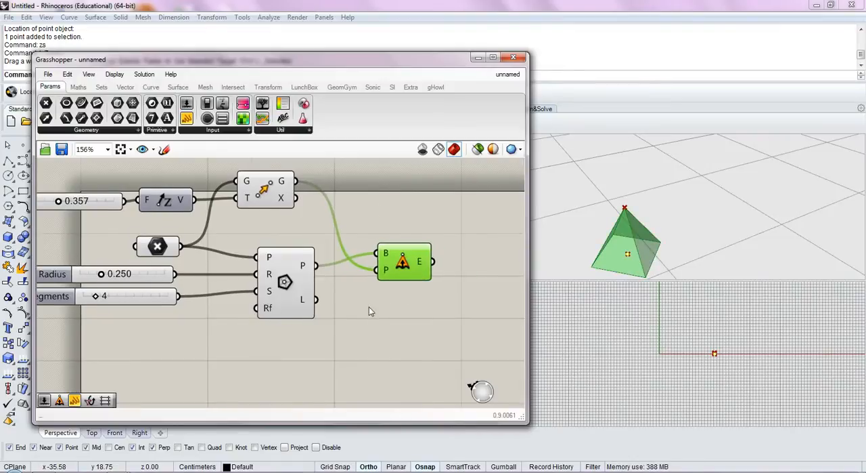
Set the polygon's Radius slider to 0.301
right_click_drag(369, 307, 428, 307)
mouse_move(158, 278)
left_mouse_down()
mouse_move(175, 281)
mouse_move(163, 284)
left_mouse_up()
right_click_drag(380, 321, 331, 325)
left_click(334, 339)
right_click_drag(603, 255, 721, 199)
right_click_drag(337, 285, 344, 291)
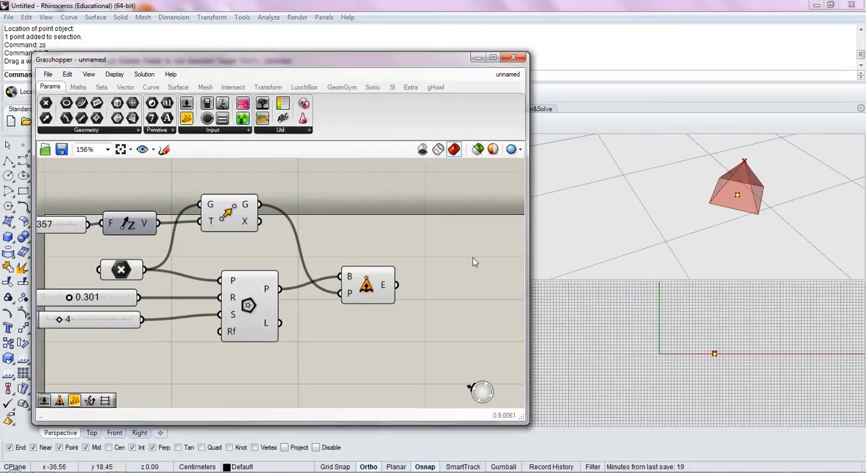
right_click_drag(371, 326, 393, 325)
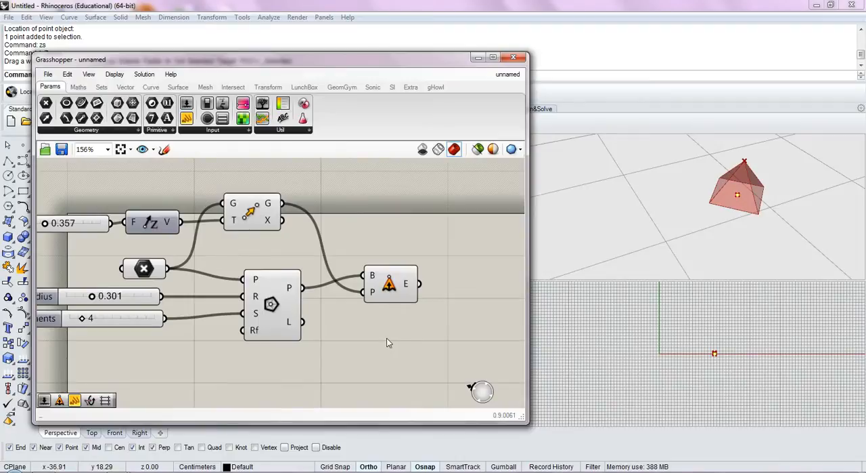
right_click_drag(365, 362, 388, 334)
Add a Scale component and place it below the Extrude Point component
left_click(300, 291)
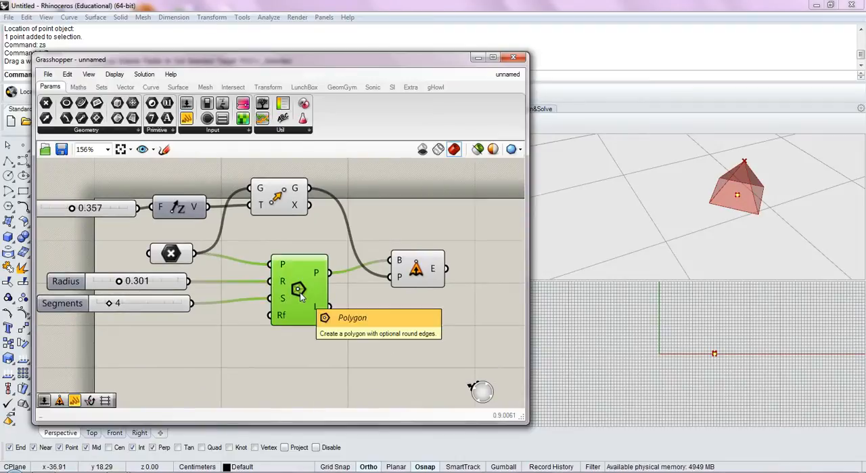
left_click(377, 325)
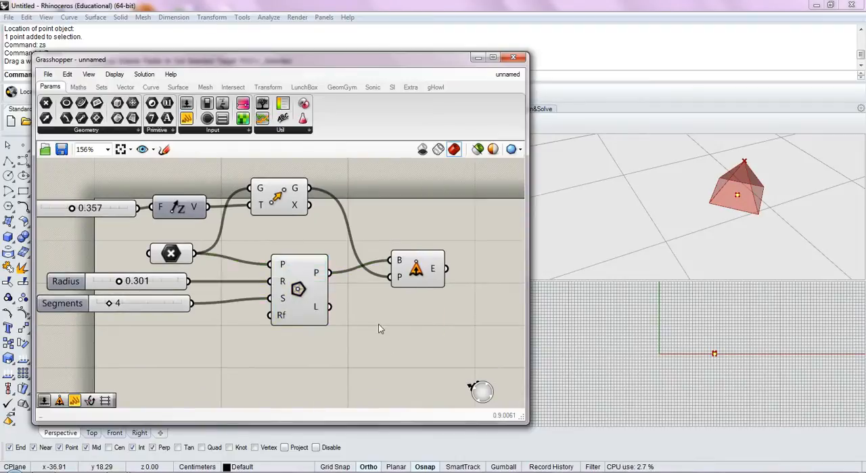
double_click(379, 324)
type("sca")
key("Return")
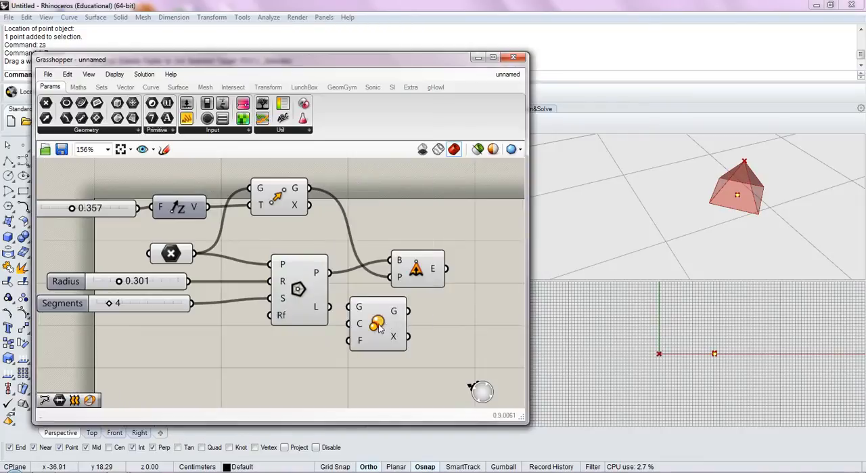
left_click_drag(376, 341, 410, 344)
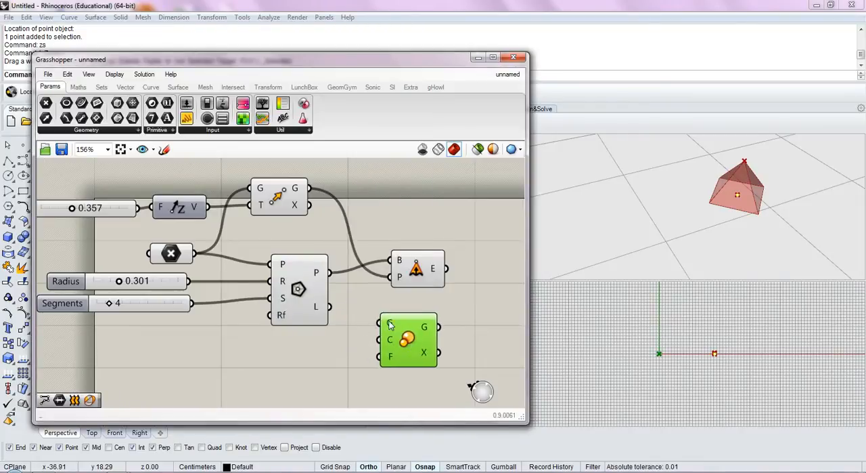
Connect the polygon output to Scale's geometry input and the referenced point to its centre input
mouse_move(391, 346)
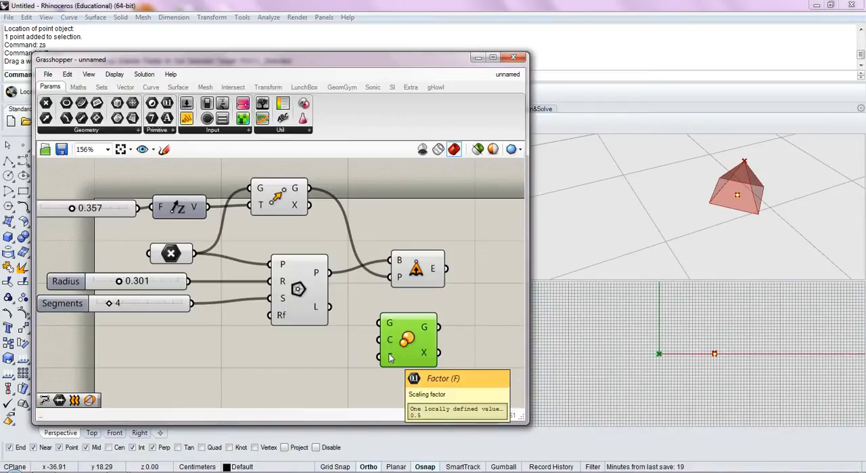
left_click(333, 360)
left_click_drag(330, 273, 404, 357)
left_click(351, 377)
right_click_drag(345, 361, 360, 336)
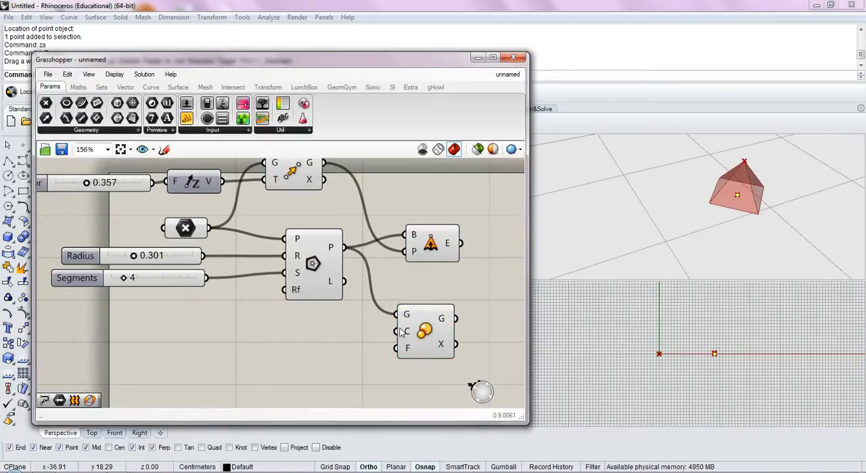
left_click(196, 231)
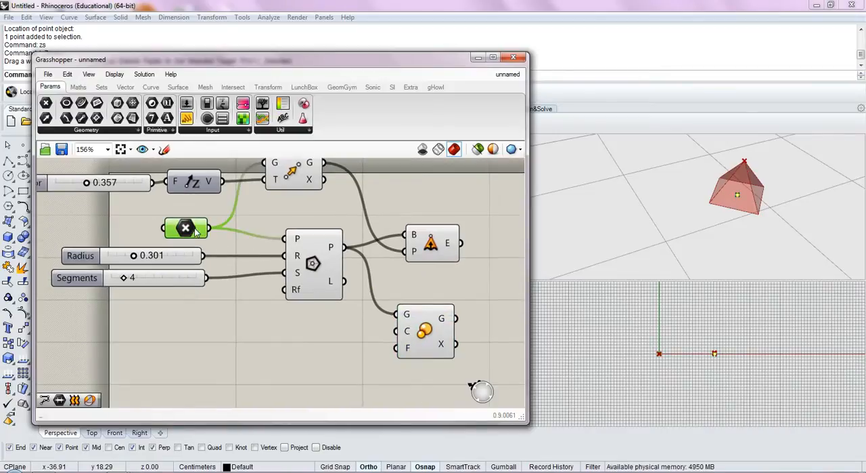
left_click_drag(208, 229, 404, 332)
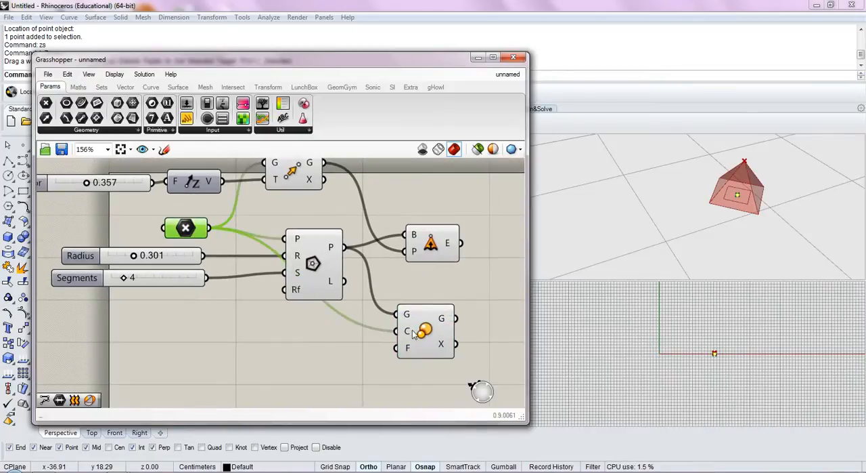
left_click(395, 361)
Duplicate the Radius slider, connect the copy to Scale's factor input, and set it to 0.477
left_click(176, 262)
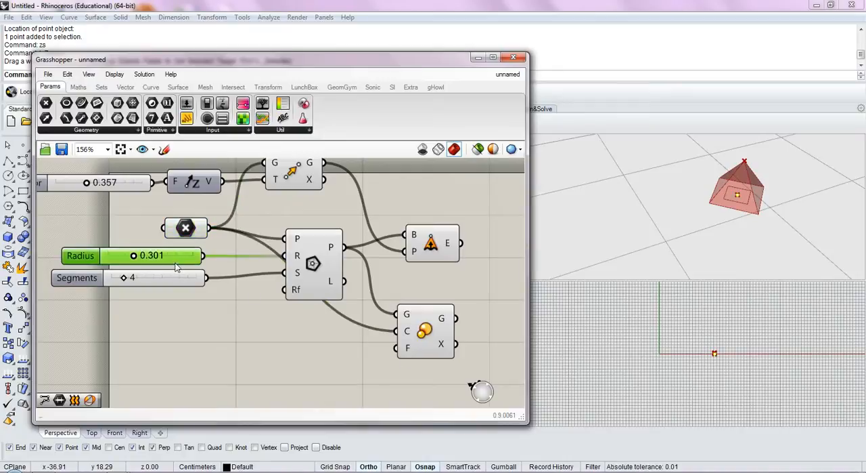
key("ctrl+c")
key("ctrl+v")
left_click_drag(181, 276, 397, 348)
left_click_drag(290, 349, 305, 348)
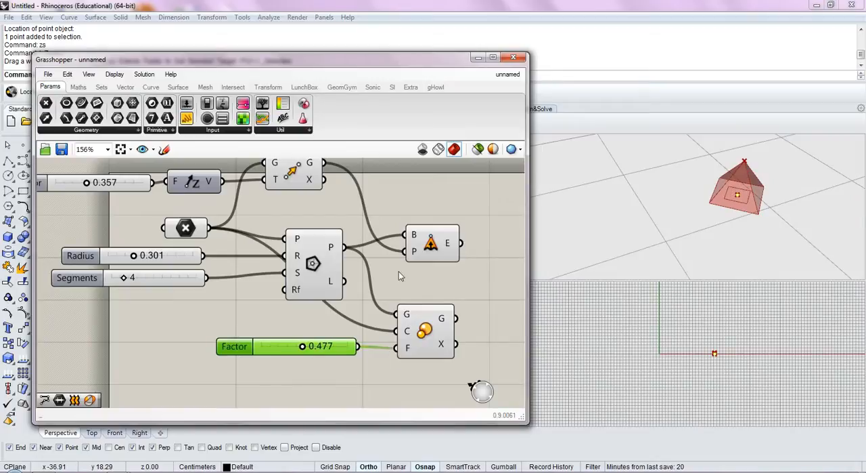
Turn off the preview of the Extrude Point component
left_click(430, 242)
middle_click(429, 244)
left_click(446, 222)
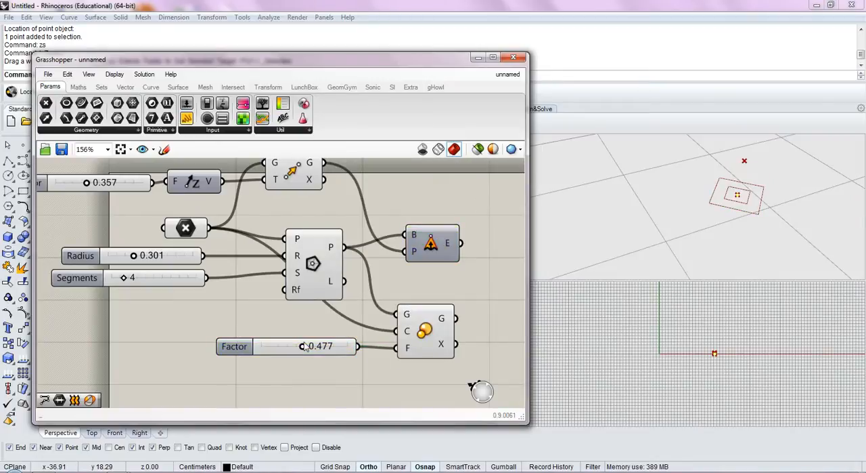
Set the Scale factor slider to 0.640 and the Radius slider to 0.704, and select the Scale component
left_click_drag(299, 348, 316, 353)
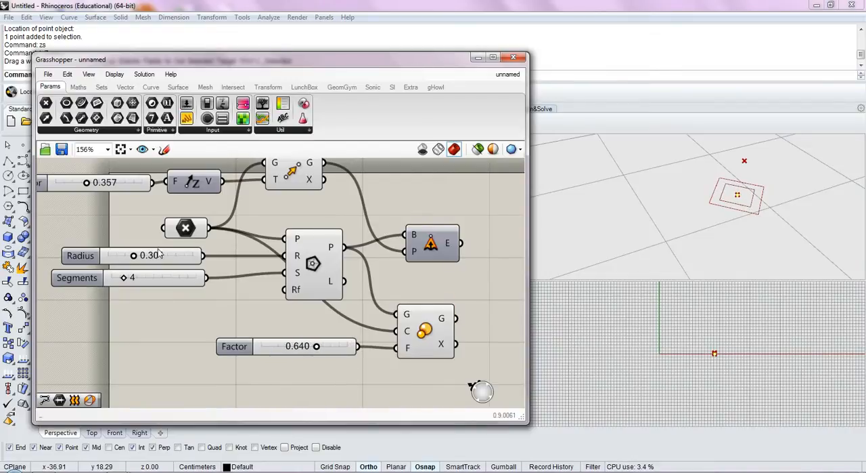
left_click_drag(135, 258, 172, 269)
right_click_drag(220, 308, 197, 318)
left_click(401, 340)
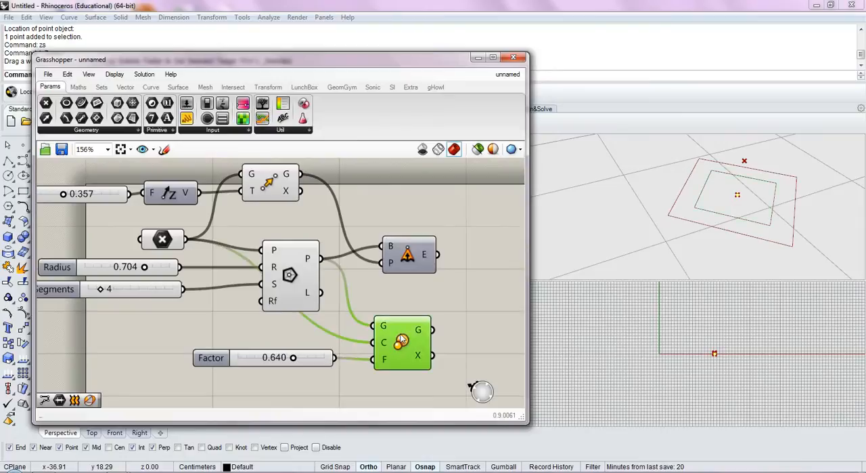
Duplicate the height Factor slider, Unit Z and Move components and place the copies below the Scale component
scroll(402, 340, "down", 2)
left_click_drag(319, 188, 159, 228)
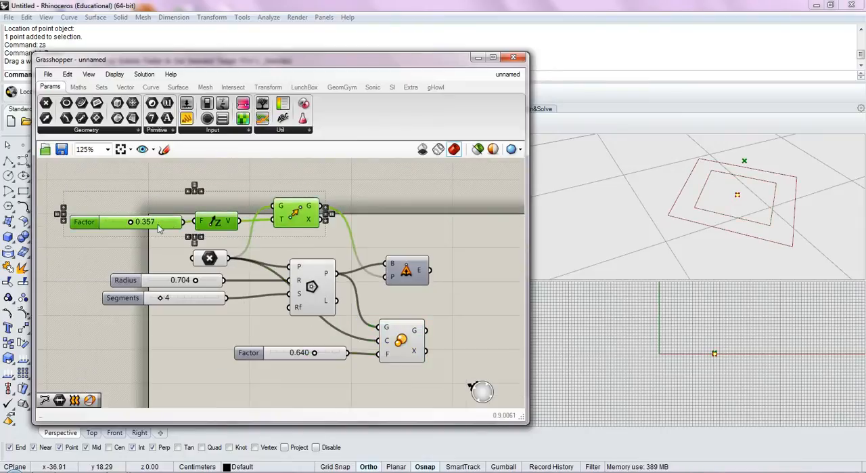
left_click_drag(296, 225, 327, 318)
left_click(382, 311)
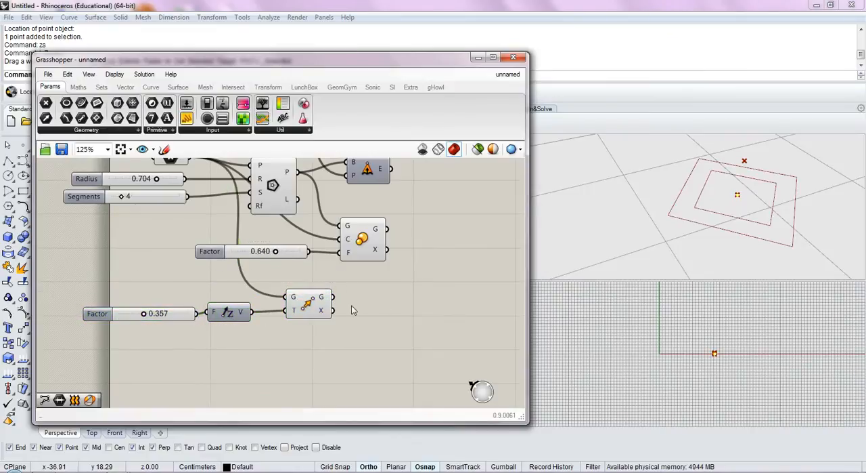
Place the copied Move component beyond Scale and connect Scale's geometry output to its geometry input
left_click(305, 308)
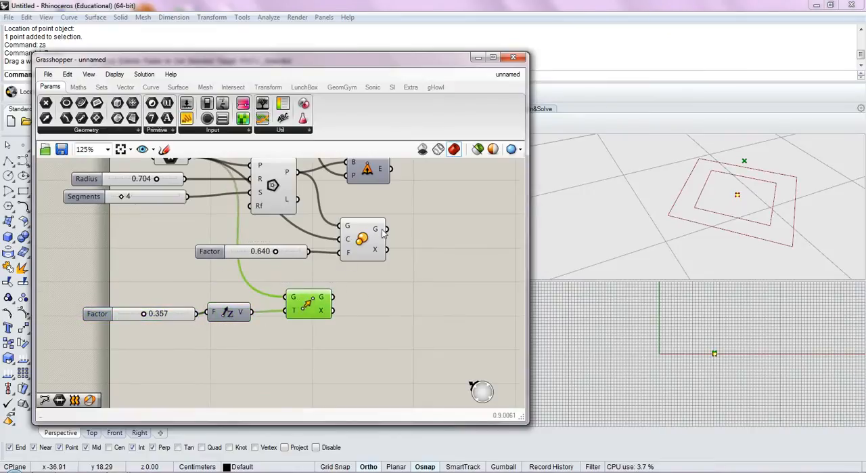
left_click(377, 233)
left_click_drag(389, 230, 459, 305)
Set the copied height Factor to 0.255 and the Scale factor to 0.758, and turn off Scale's preview
mouse_move(144, 313)
left_mouse_down()
mouse_move(114, 313)
mouse_move(137, 316)
left_mouse_up()
left_click_drag(278, 254, 287, 253)
left_click(360, 238)
middle_click(361, 238)
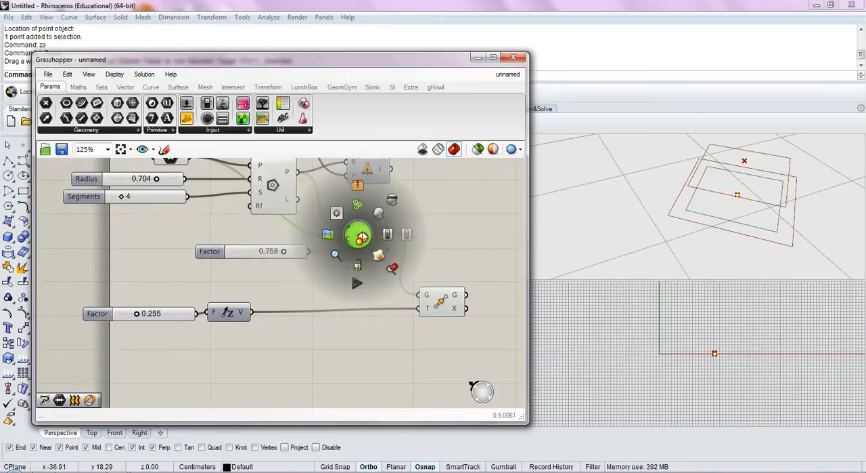
left_click(395, 198)
left_click(430, 218)
right_click_drag(424, 241, 384, 296)
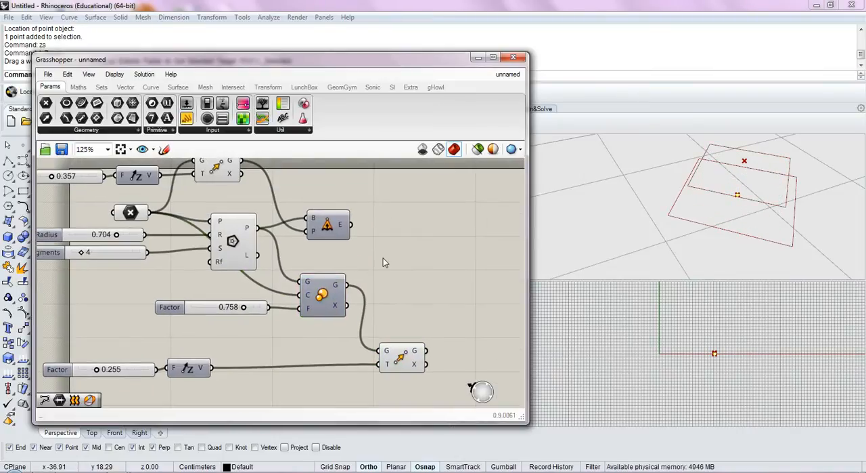
Add a Loft component beside the copied Move component
double_click(438, 305)
type("lof")
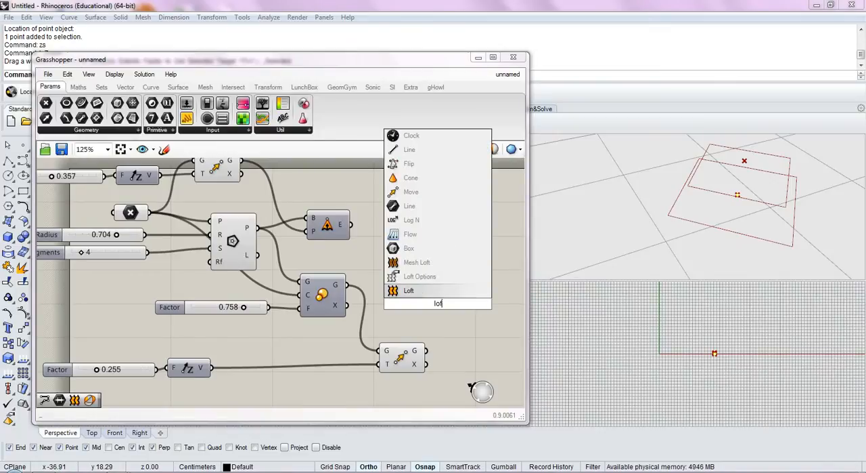
left_click(436, 291)
right_click_drag(437, 291, 324, 252)
left_click_drag(333, 276, 398, 291)
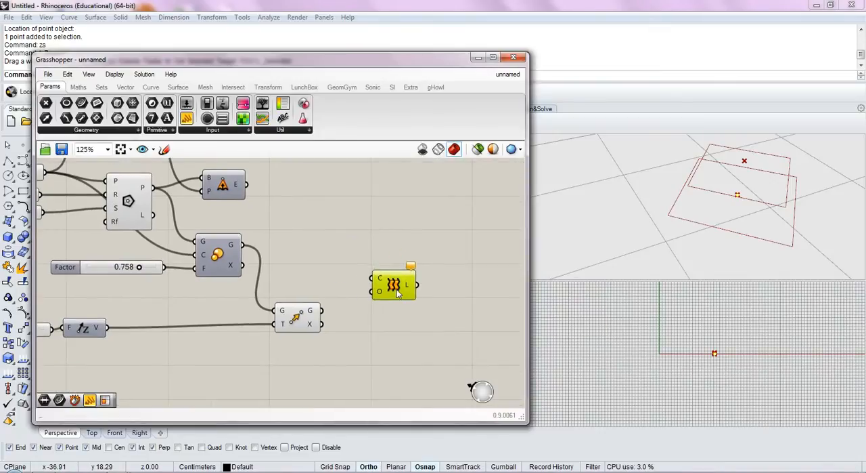
Connect the base polygon output and the copied Move's geometry output together to Loft's curves input
right_click_drag(328, 318, 370, 336)
left_click(362, 285)
left_click_drag(197, 206, 414, 310)
left_click_drag(366, 328, 414, 310, "shift")
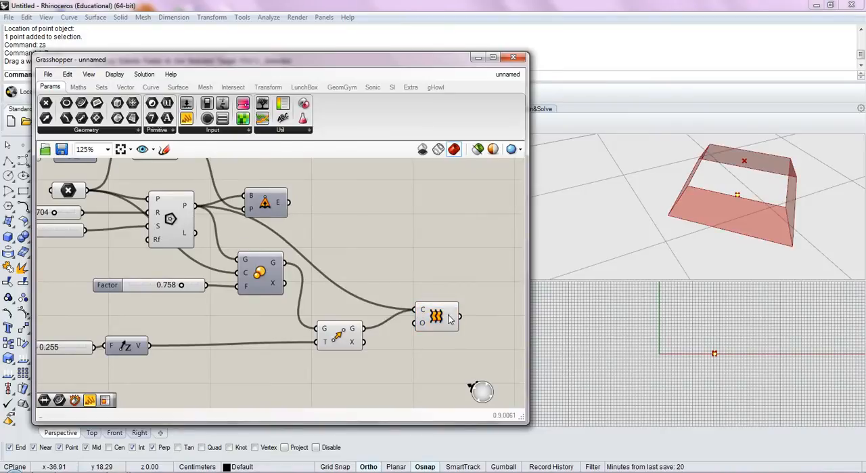
left_click(437, 316)
Set the copied height Factor slider to 0.545 and the Scale factor slider to 0.507
right_click_drag(742, 203, 639, 221)
scroll(706, 219, "down", 5)
right_click_drag(162, 363, 210, 353)
left_click_drag(205, 368, 105, 315)
left_click_drag(171, 333, 275, 331)
left_click(223, 347)
left_click_drag(182, 335, 205, 337)
left_click_drag(231, 277, 213, 278)
right_click_drag(274, 297, 226, 313)
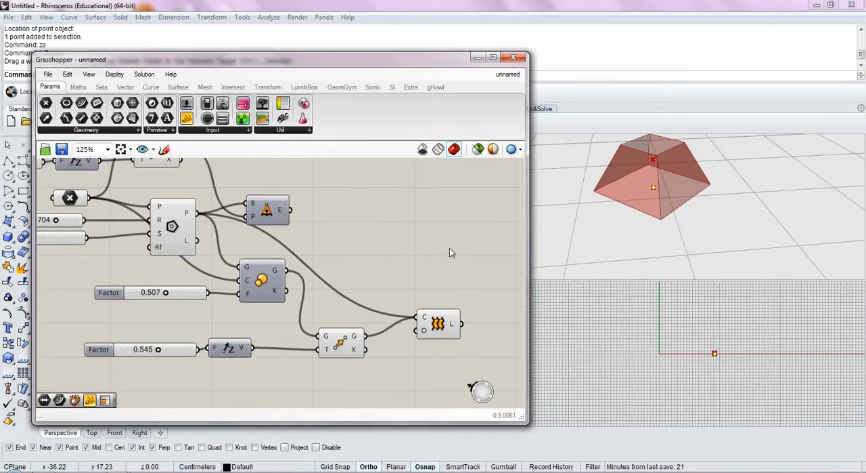
Shift the Extrude Point component away from the polygon and the Loft component closer to the copied Move
right_click_drag(452, 246, 425, 255)
right_click_drag(736, 225, 764, 235)
scroll(765, 235, "down", 2)
right_click_drag(334, 258, 384, 278)
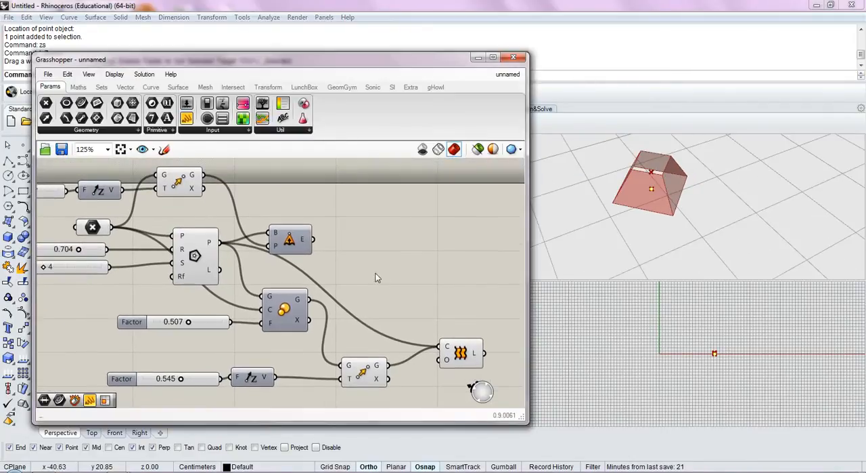
left_click_drag(289, 238, 334, 244)
left_click_drag(454, 359, 434, 370)
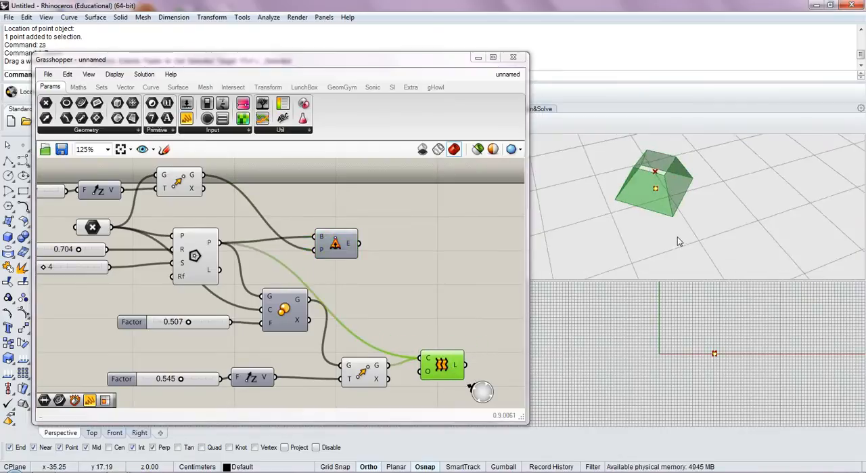
scroll(680, 242, "down", 2)
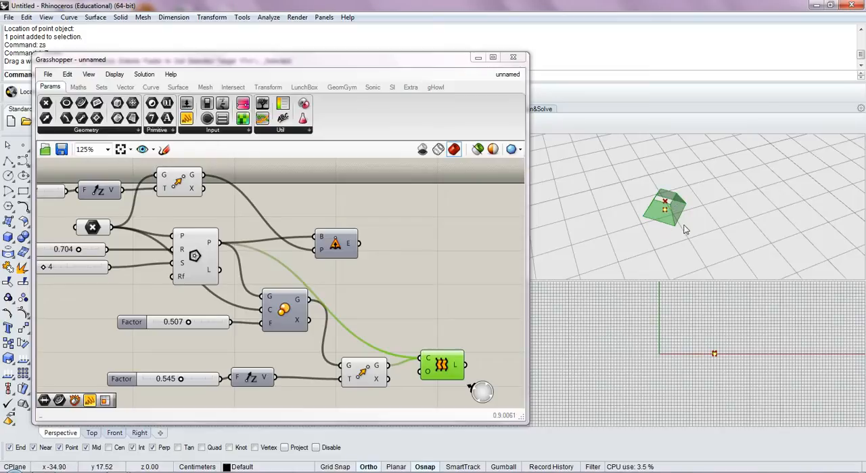
right_click_drag(451, 319, 422, 321)
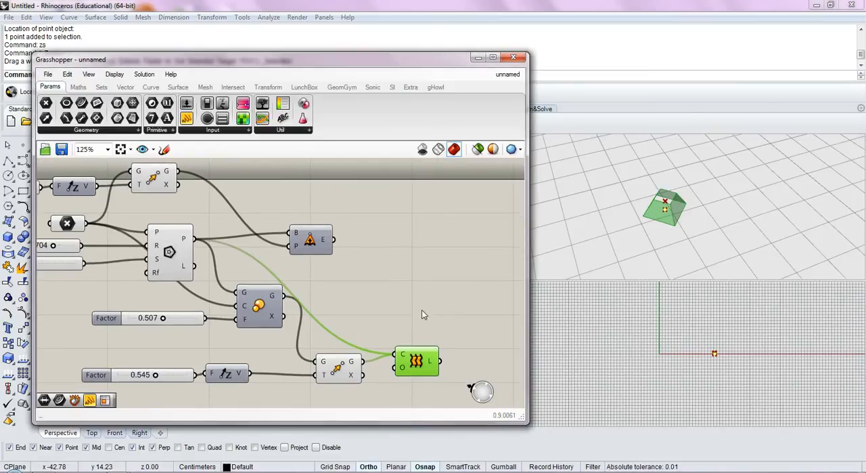
Select the whole definition, move it inside the canvas border, and clear the selection
scroll(391, 296, "down", 1)
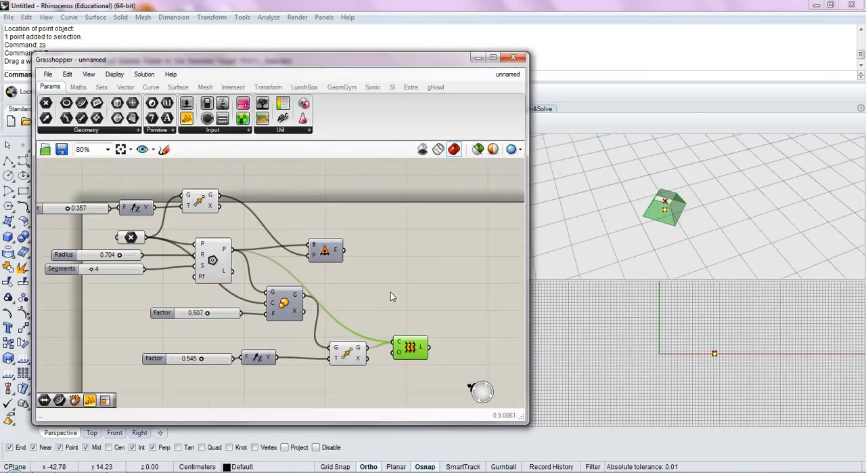
scroll(391, 292, "down", 2)
left_click_drag(450, 212, 160, 361)
left_click_drag(272, 279, 321, 292)
right_click_drag(442, 240, 371, 242)
left_click(372, 243)
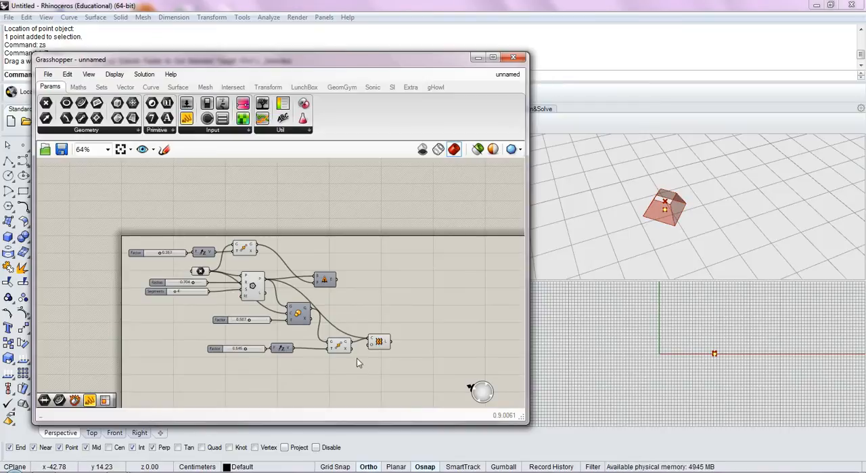
Add a Deconstruct Brep component beside the Loft component
scroll(390, 309, "up", 4)
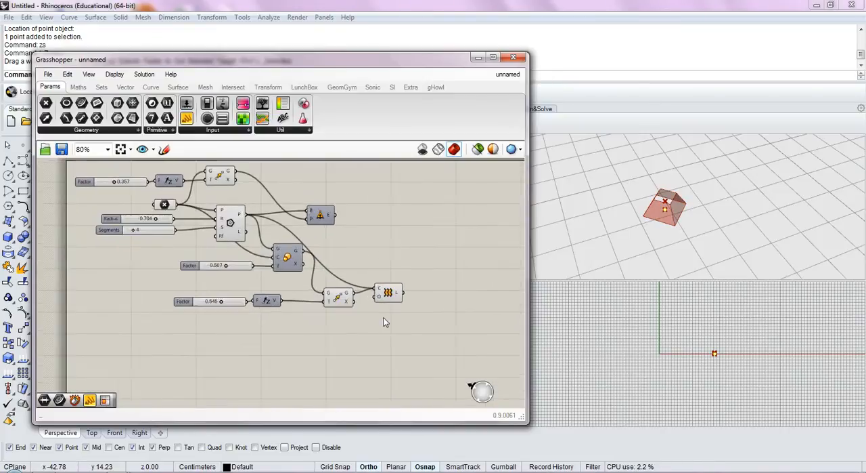
scroll(363, 330, "up", 1)
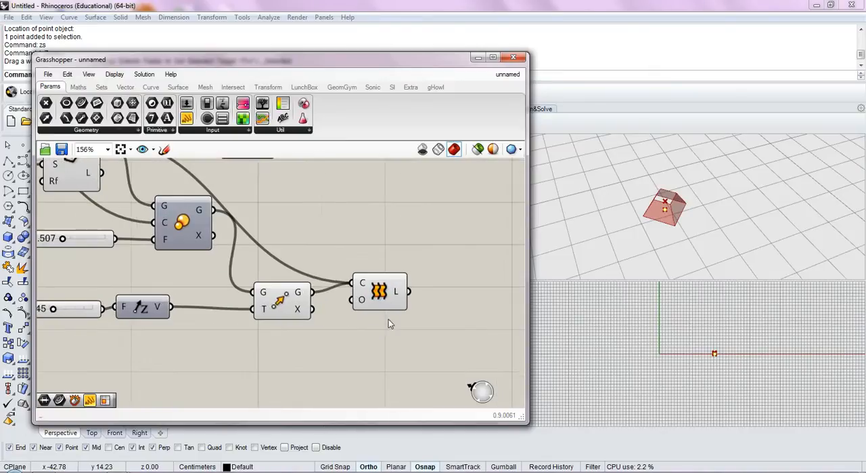
double_click(368, 305)
type("dec")
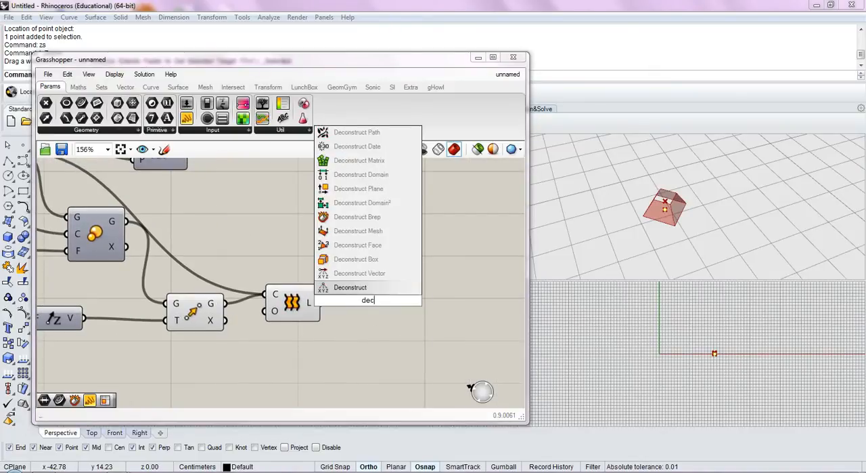
left_click(358, 217)
left_click_drag(364, 308, 406, 313)
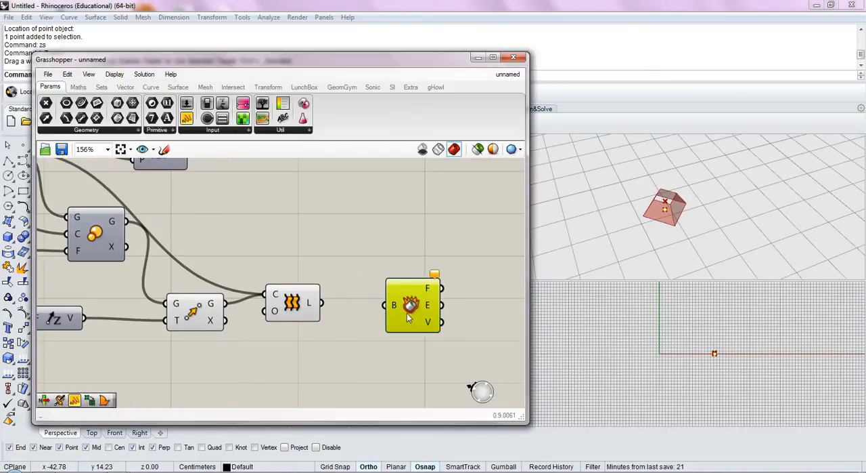
Connect Loft's output to Deconstruct Brep's brep input
left_click(314, 311)
left_click_drag(322, 303, 385, 305)
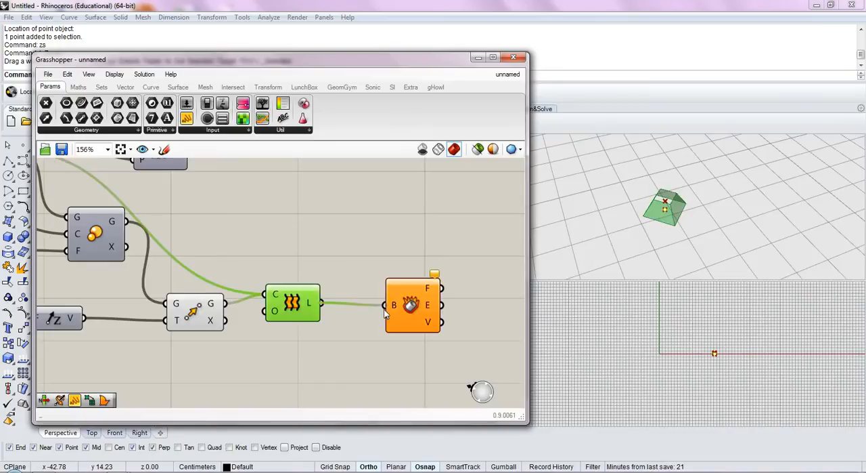
left_click(386, 342)
scroll(389, 346, "up", 4)
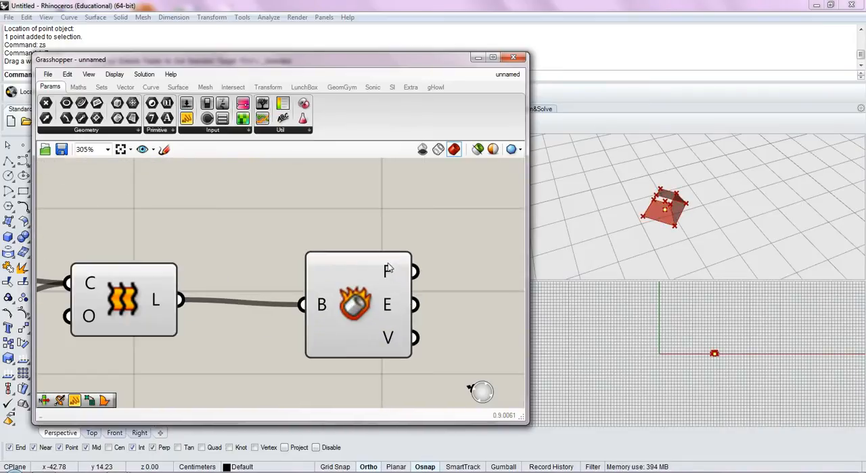
Add a Panel and connect Deconstruct Brep's faces output to it to inspect the face list
right_click_drag(452, 329, 408, 327)
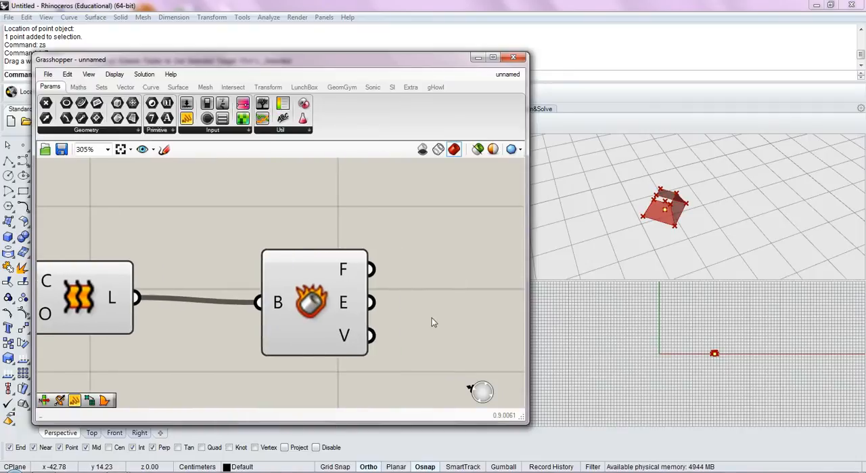
right_click_drag(642, 270, 633, 254)
scroll(632, 253, "down", 4)
scroll(681, 235, "up", 5)
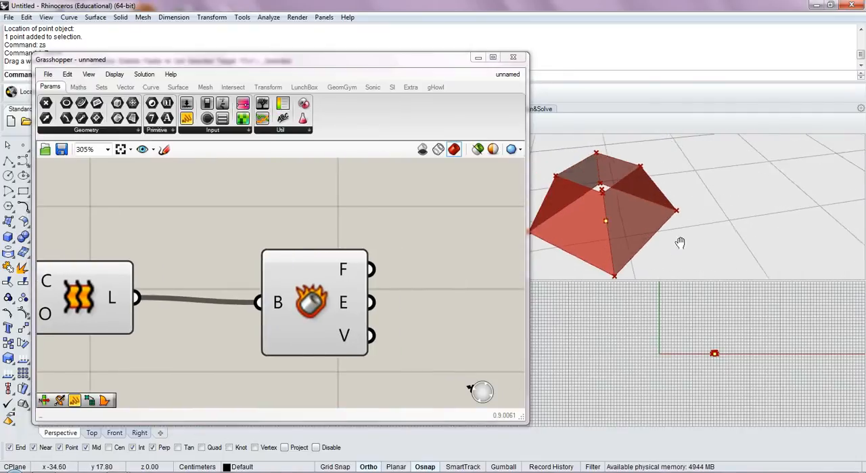
right_click_drag(405, 275, 360, 276)
scroll(360, 276, "down", 4)
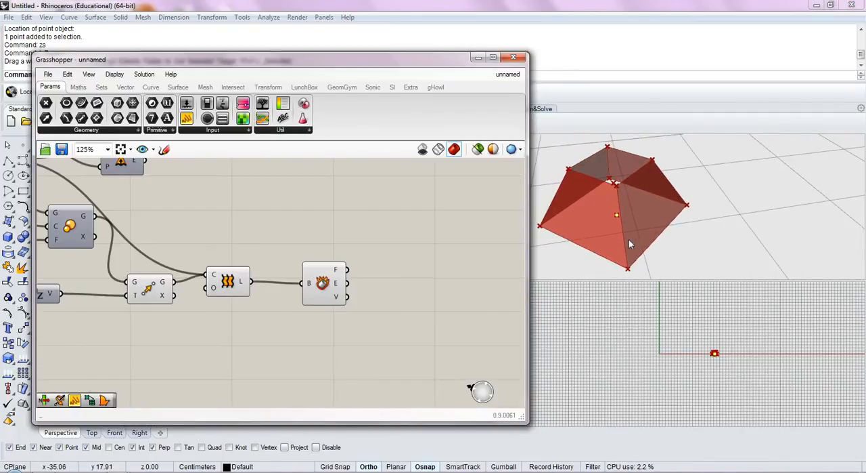
double_click(417, 279)
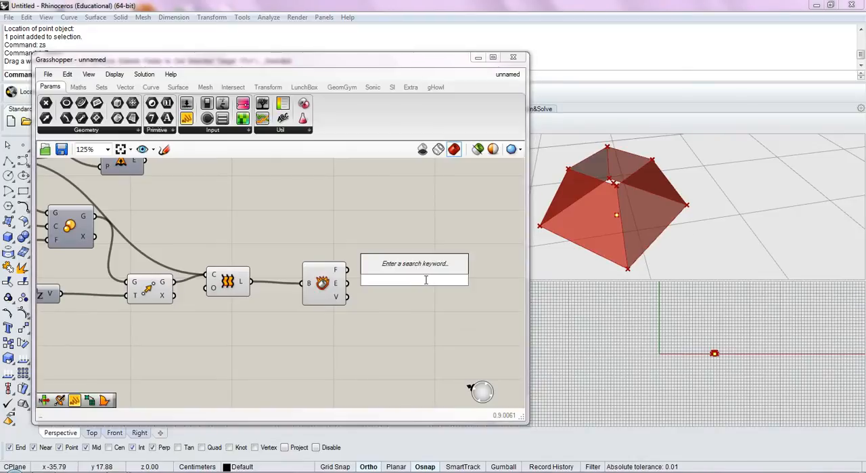
double_click(421, 300)
type("pan")
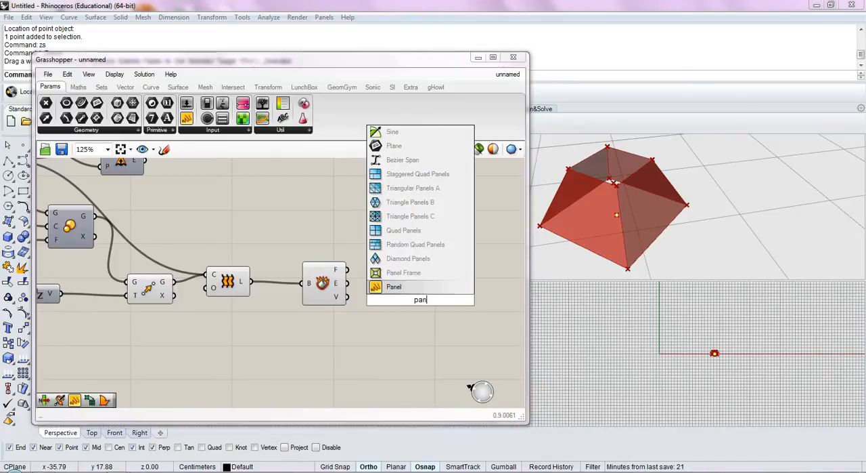
left_click(395, 286)
left_click_drag(348, 270, 418, 258)
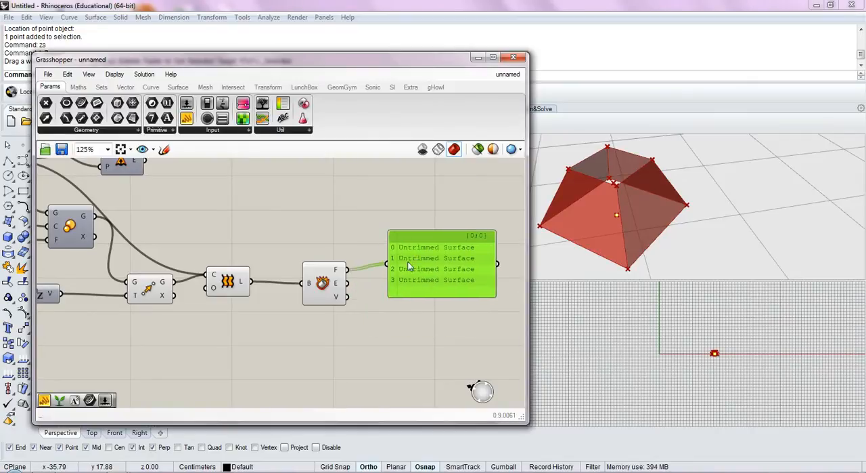
Read Deconstruct Brep's edges output in the enlarged Panel, and delete the Panel
left_click_drag(392, 266, 388, 264)
left_click_drag(428, 292, 435, 383)
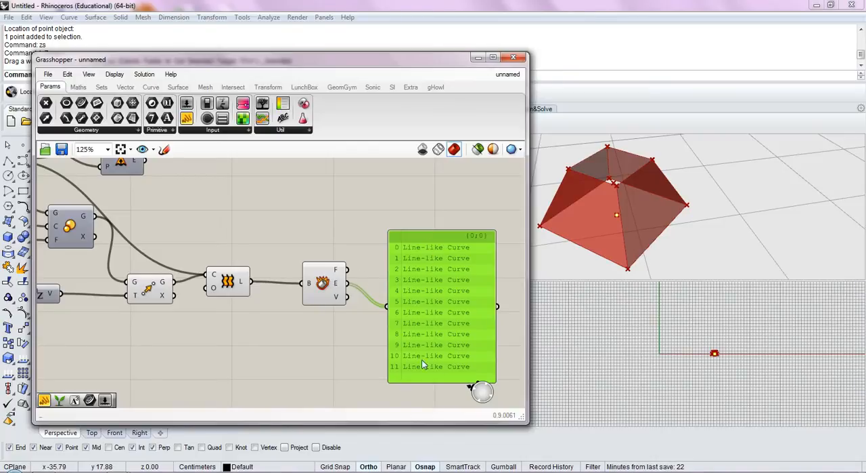
key("Delete")
Add a List Item component and connect Deconstruct Brep's edges output to its list input
double_click(414, 303)
type("list")
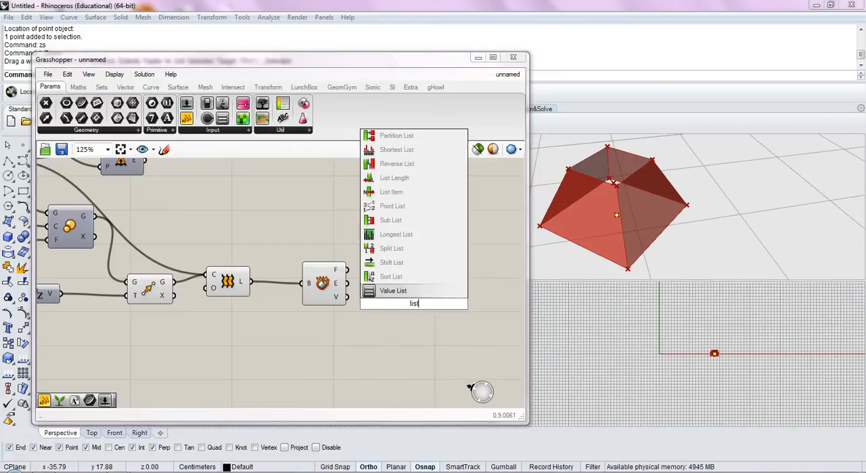
left_click(409, 196)
left_click_drag(349, 284, 393, 281)
Duplicate the Segments slider, place the copy below Deconstruct Brep, and connect it to List Item's index input
right_click_drag(278, 333, 418, 335)
scroll(414, 331, "down", 2)
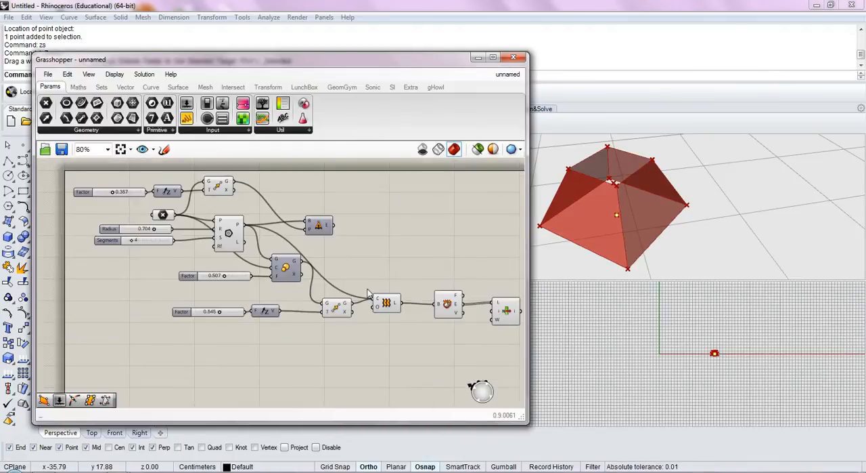
left_click(153, 242)
key("ctrl+c")
key("ctrl+v")
left_click_drag(161, 248, 454, 345)
right_click_drag(455, 345, 321, 335)
left_click_drag(323, 336, 414, 317)
scroll(355, 313, "up", 2)
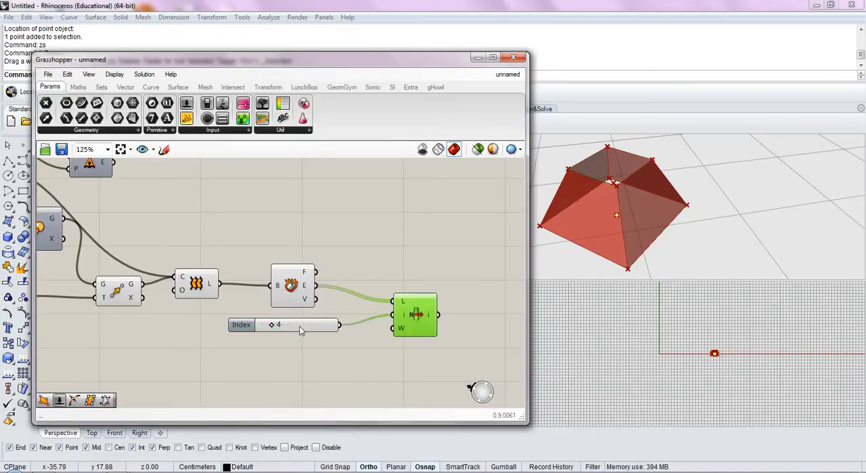
Select the List Item component, try the Index slider at 10, and bring it down to 3
left_click(461, 288)
left_click(412, 319)
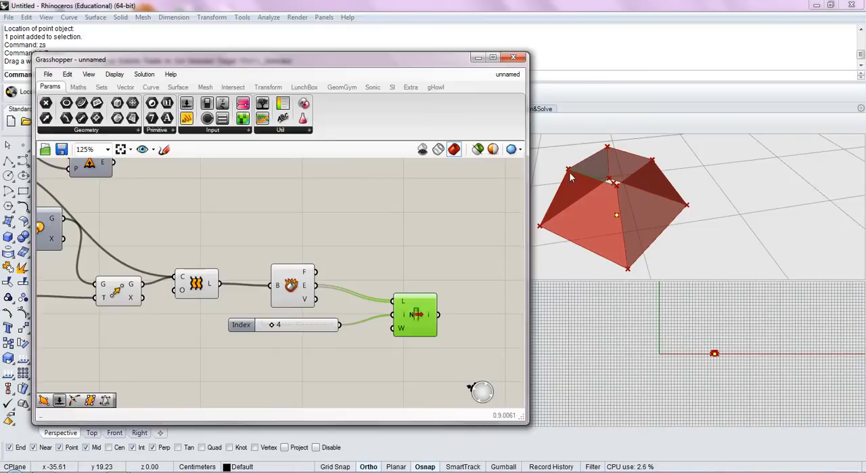
left_click_drag(276, 328, 342, 335)
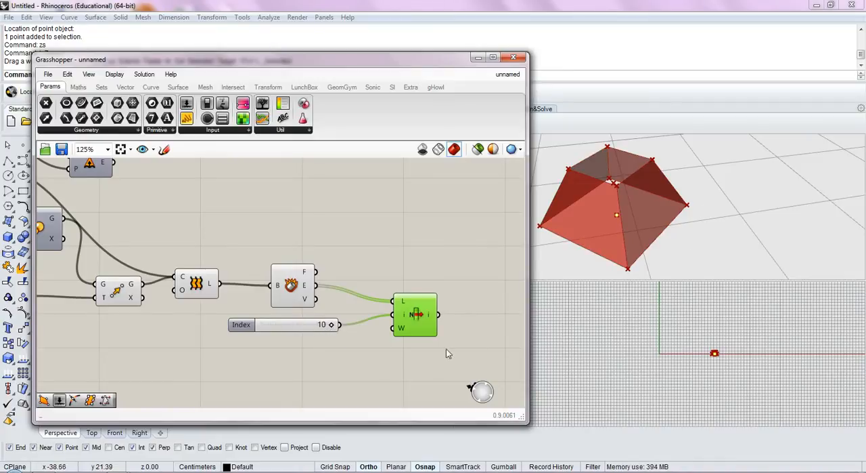
left_click_drag(332, 327, 283, 325)
left_click_drag(270, 324, 249, 325)
Raise the Index slider's maximum to 15, set the slider to 14, and select List Item to highlight that edge
left_click(315, 326)
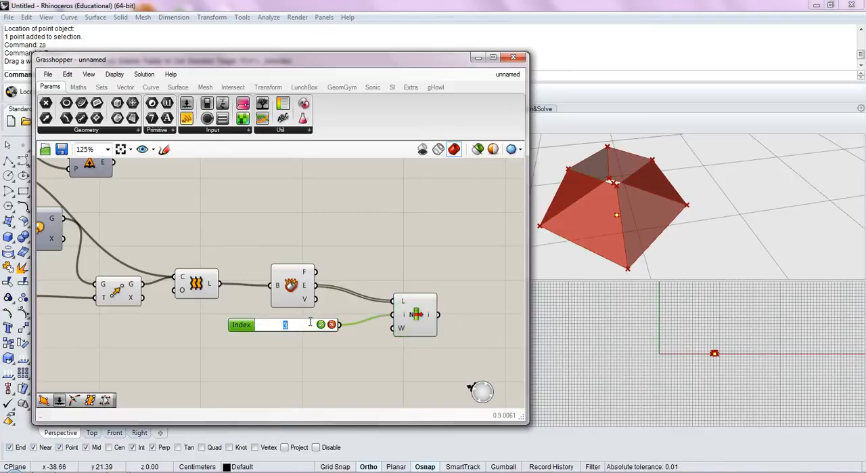
double_click(238, 325)
double_click(274, 355)
type("15")
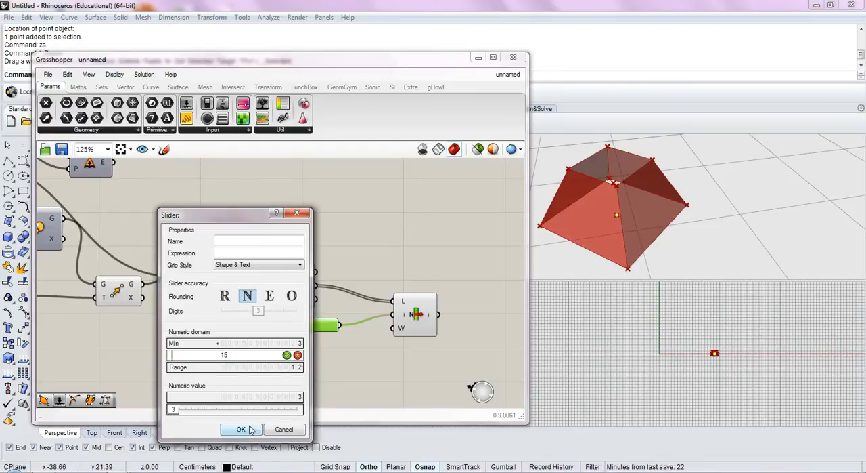
left_click(242, 429)
left_click_drag(264, 325, 328, 333)
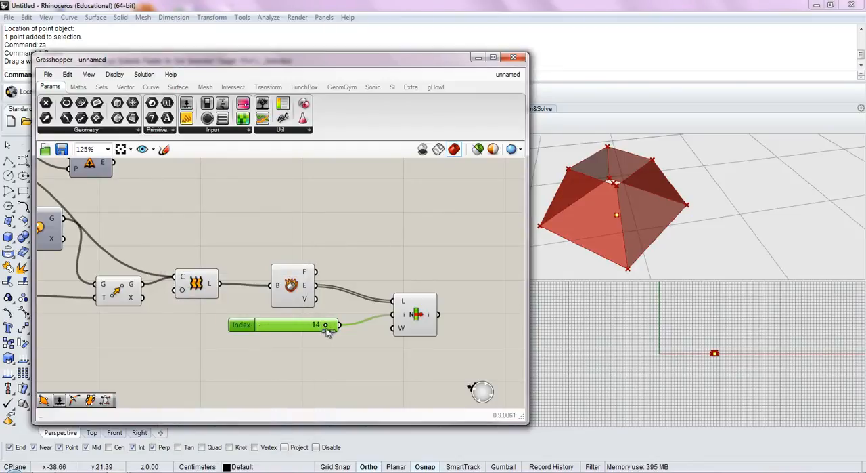
left_click(431, 321)
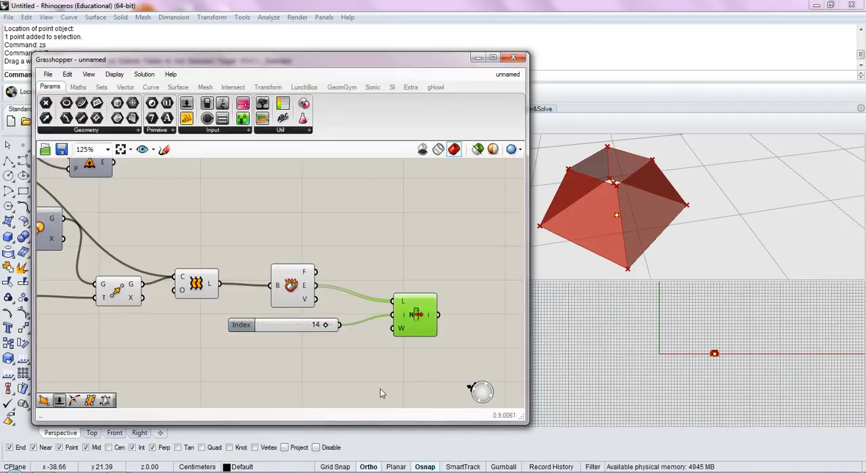
Add a Rotate 3D component beyond List Item and connect the Loft output to its geometry input
right_click_drag(452, 312, 386, 304)
left_click(383, 304)
scroll(362, 289, "down", 1)
double_click(403, 283)
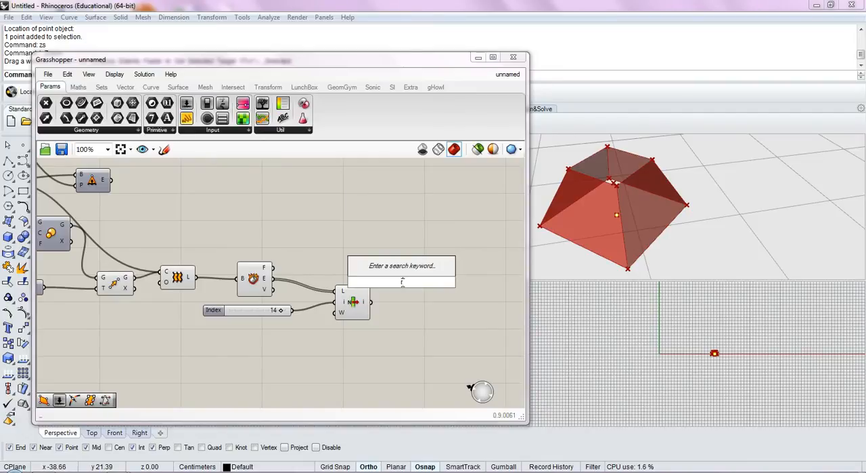
type("rot")
left_click(418, 242)
left_click_drag(406, 287, 435, 318)
left_click_drag(198, 278, 442, 285)
left_click(412, 296)
Add a Radians component above Deconstruct Brep and List Item
double_click(381, 244)
type("rad")
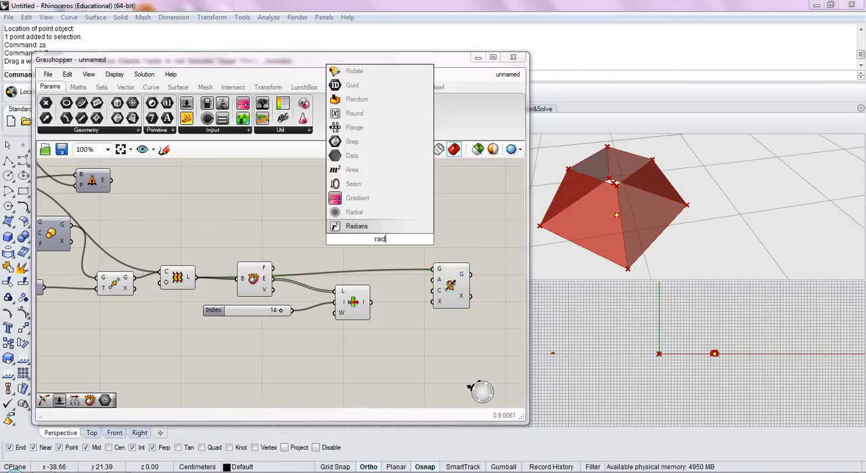
key("Return")
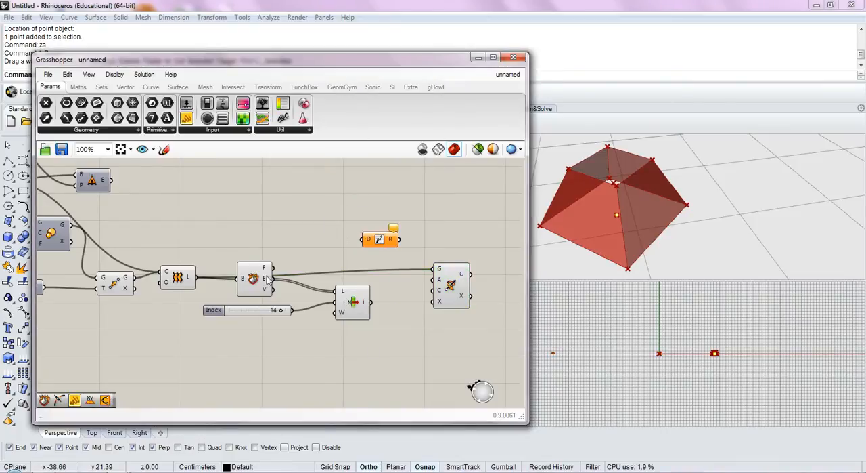
Duplicate the Index slider, connect the copy to Radians, and feed the Radians output into Rotate 3D's angle input
right_click_drag(270, 278, 304, 295)
left_click(301, 330)
key("ctrl+c")
key("ctrl+v")
left_click_drag(300, 331, 332, 255)
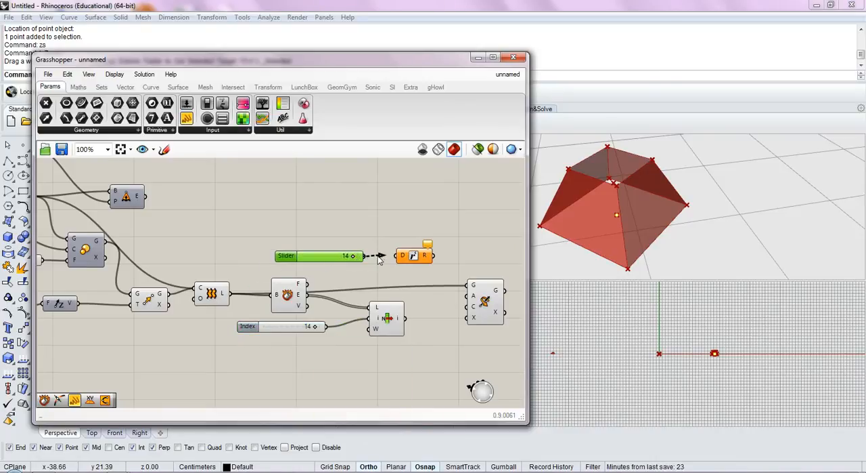
mouse_move(366, 255)
left_mouse_down()
mouse_move(444, 249)
mouse_move(437, 274)
mouse_move(472, 300)
left_mouse_up()
scroll(369, 264, "up", 4)
scroll(449, 270, "down", 2)
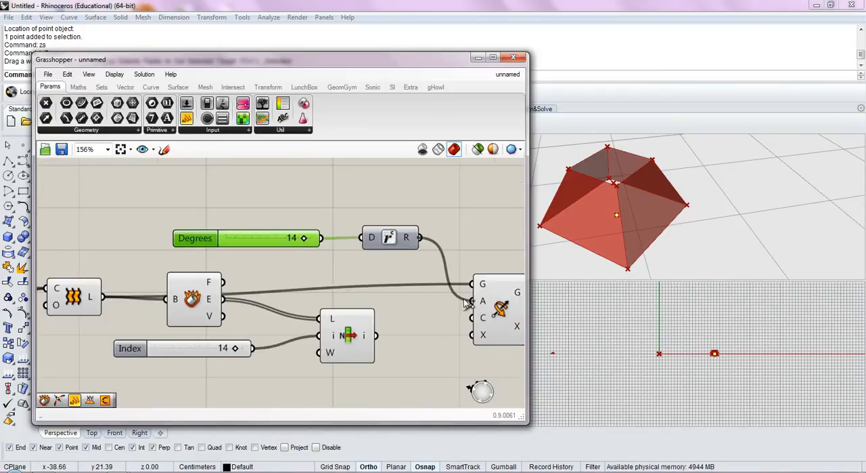
Raise the upper limit of the Degrees slider's numeric domain
double_click(286, 245)
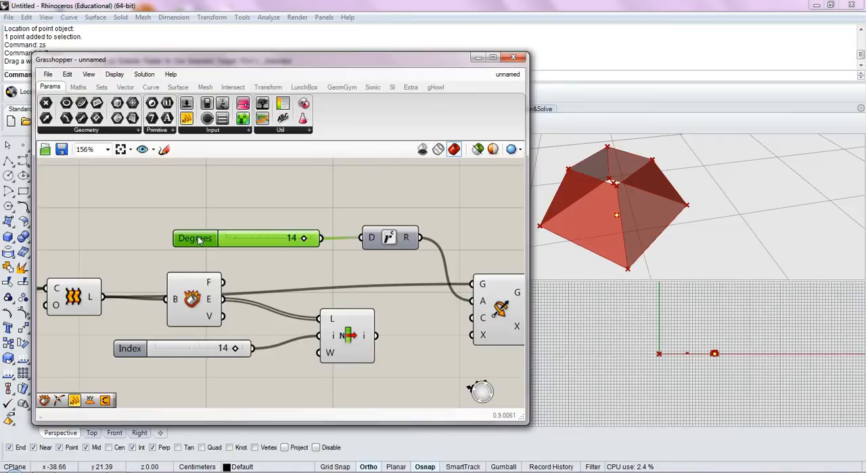
double_click(195, 238)
double_click(230, 264)
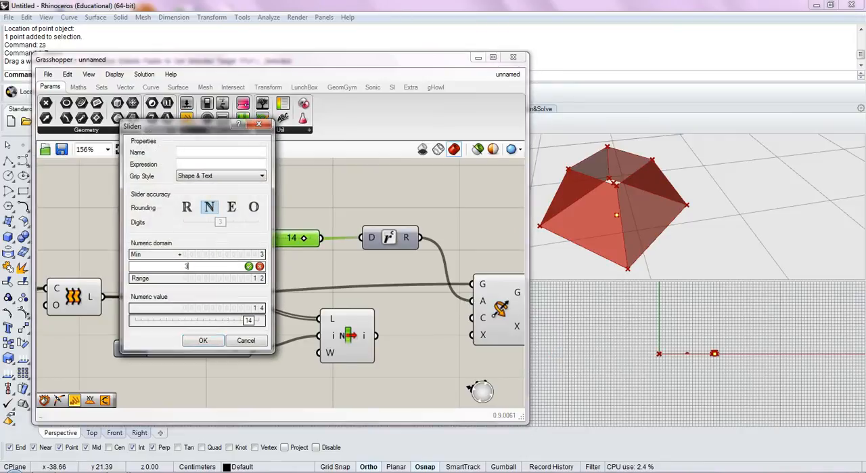
left_click(203, 340)
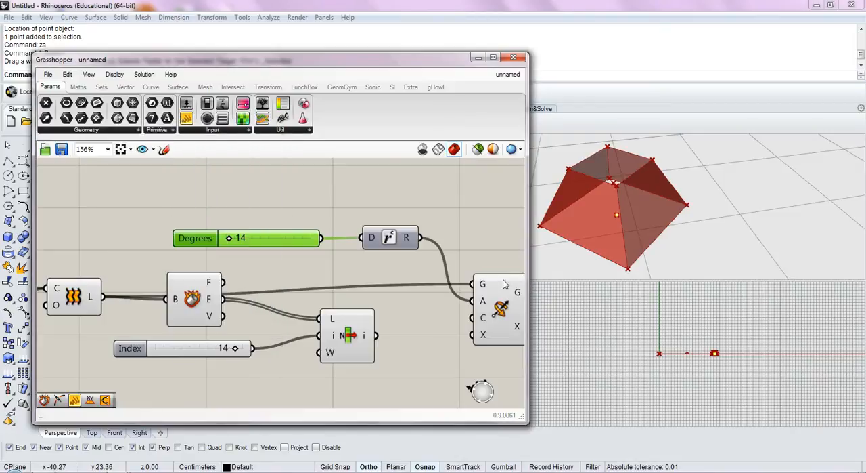
Set the Degrees slider to 90
mouse_move(485, 303)
right_click_drag(485, 303, 457, 305)
left_click_drag(208, 247, 219, 248)
double_click(249, 241)
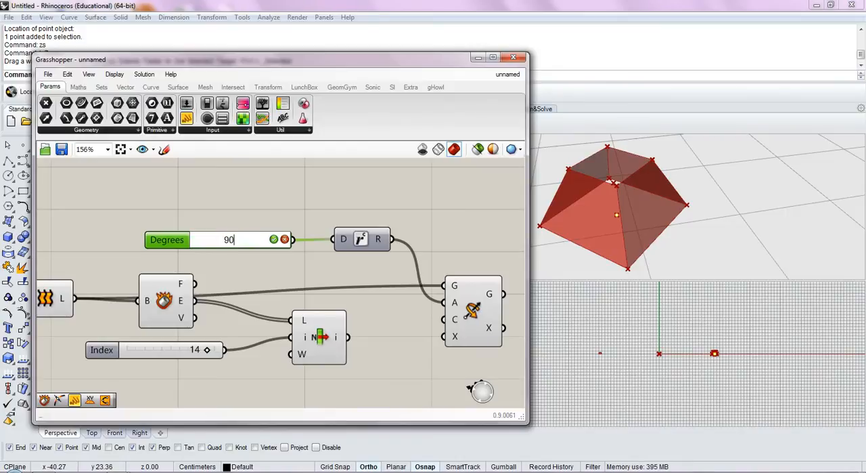
left_click(285, 240)
double_click(228, 240)
key("Escape")
double_click(231, 240)
type("90")
key("Return")
Add a Point On Curve component and place it below List Item
right_click_drag(396, 333, 352, 314)
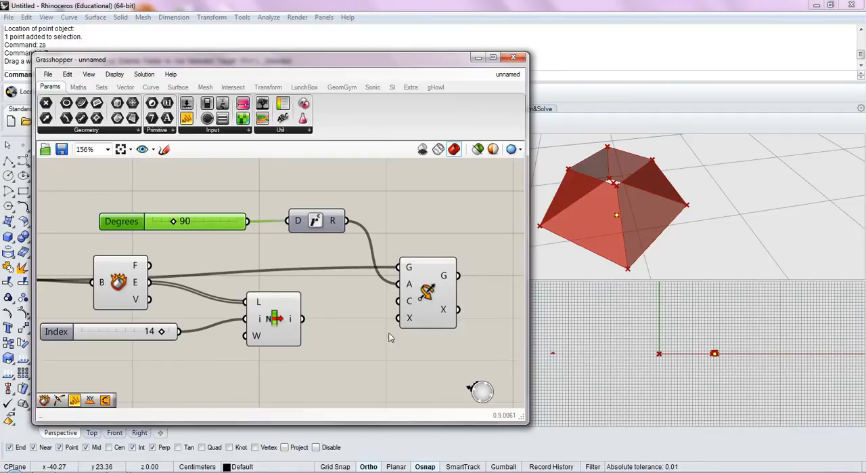
right_click_drag(349, 375, 386, 321)
double_click(371, 350)
type("point")
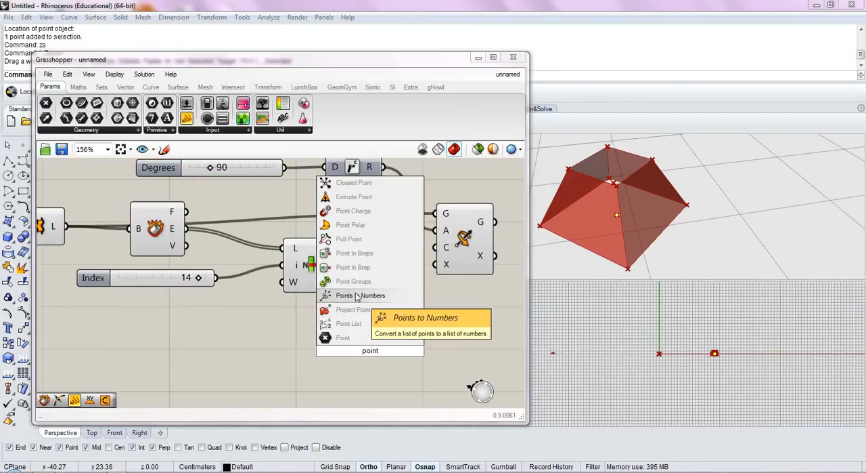
type(" i")
key("BackSpace")
type("on curv")
left_click(337, 337)
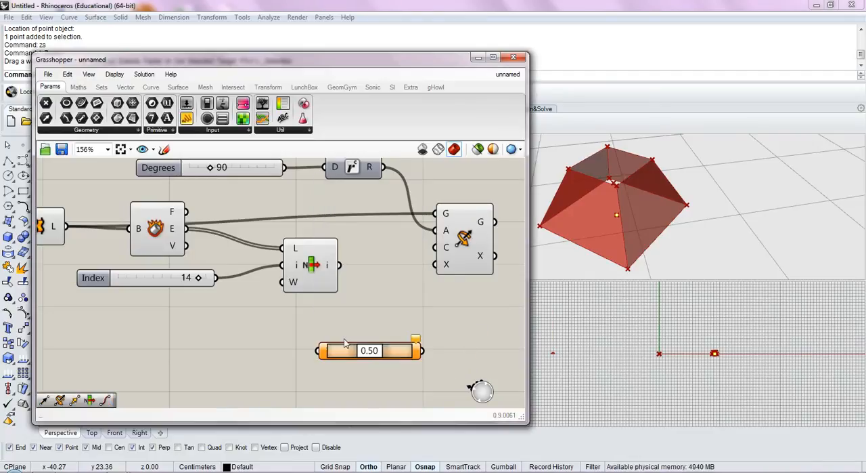
left_click_drag(351, 349, 313, 349)
Connect List Item's output to Point On Curve's input and set the curve parameter to 0.64
left_click(248, 312)
right_click_drag(262, 311, 276, 298)
left_click(316, 252)
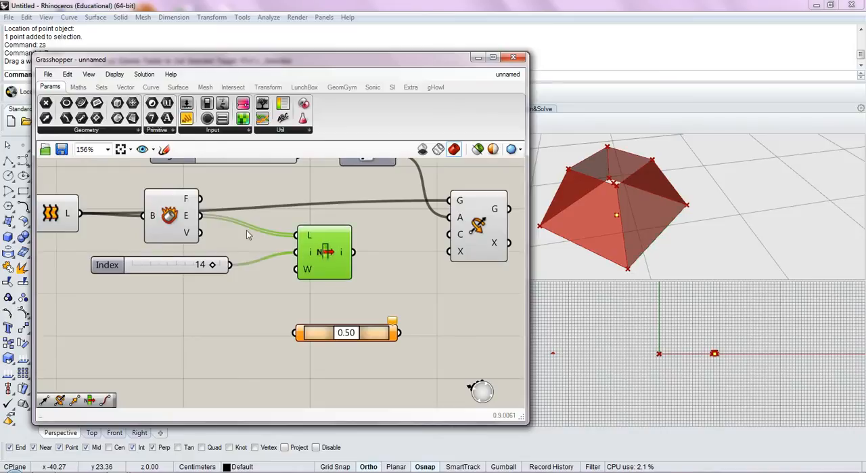
left_click_drag(352, 252, 296, 332)
mouse_move(348, 337)
left_mouse_down()
mouse_move(364, 338)
mouse_move(345, 335)
mouse_move(353, 336)
left_mouse_up()
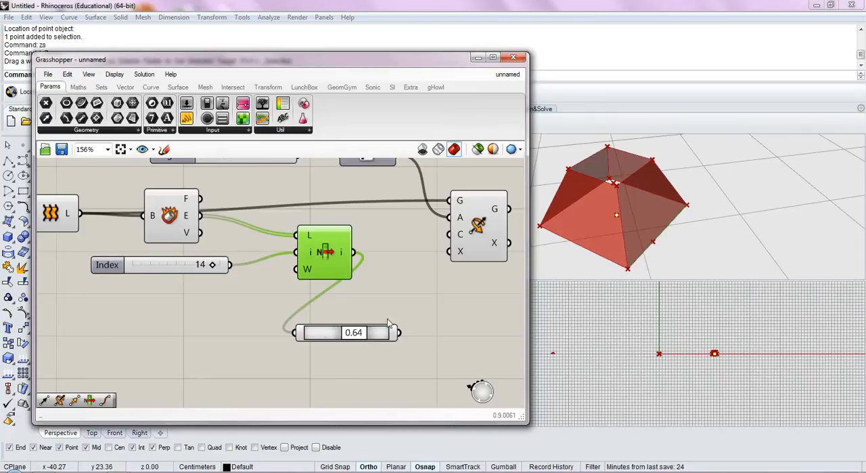
Connect Point On Curve's output to Rotate 3D's center input and shift the curve parameter to 0.53
right_click_drag(418, 328, 356, 327)
left_click_drag(344, 339, 386, 235)
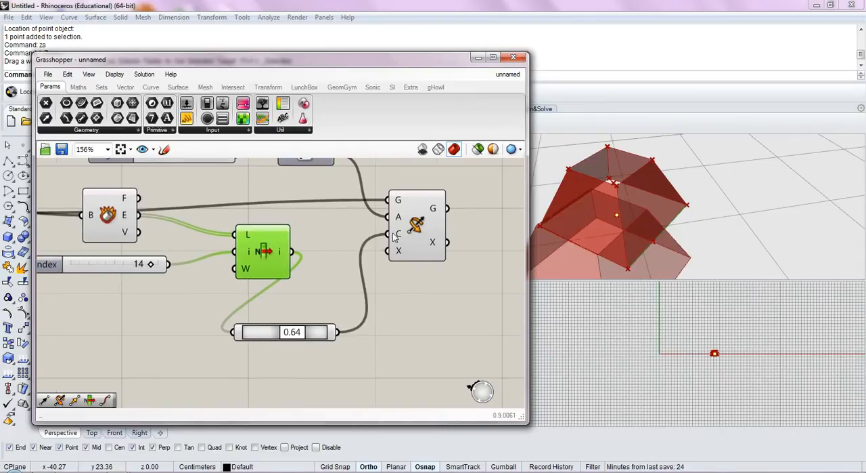
mouse_move(291, 332)
left_mouse_down()
mouse_move(302, 332)
mouse_move(290, 333)
left_mouse_up()
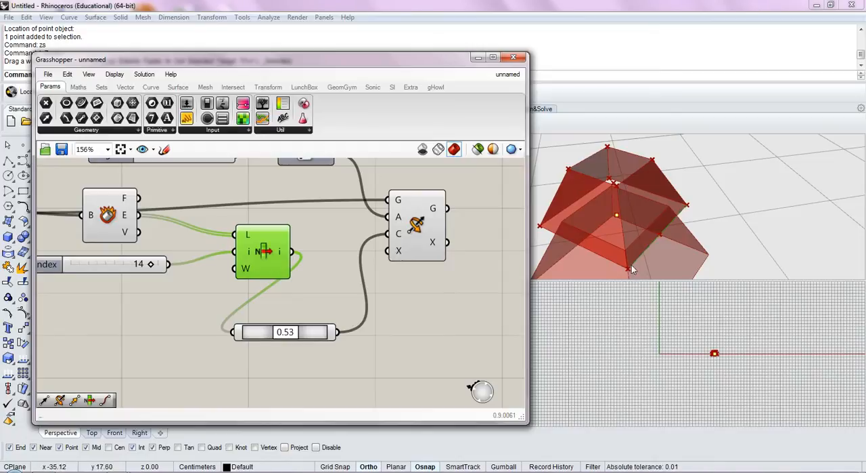
Move Point On Curve between List Item and Rotate 3D, and set its parameter to 0.58
right_click_drag(448, 308, 313, 317)
left_click_drag(196, 341, 292, 295)
right_click_drag(292, 321, 440, 319)
left_click(269, 325)
Duplicate List Item with its Index slider twice and stack both copies below the original
left_click_drag(343, 301, 214, 271)
left_click_drag(336, 265, 308, 344)
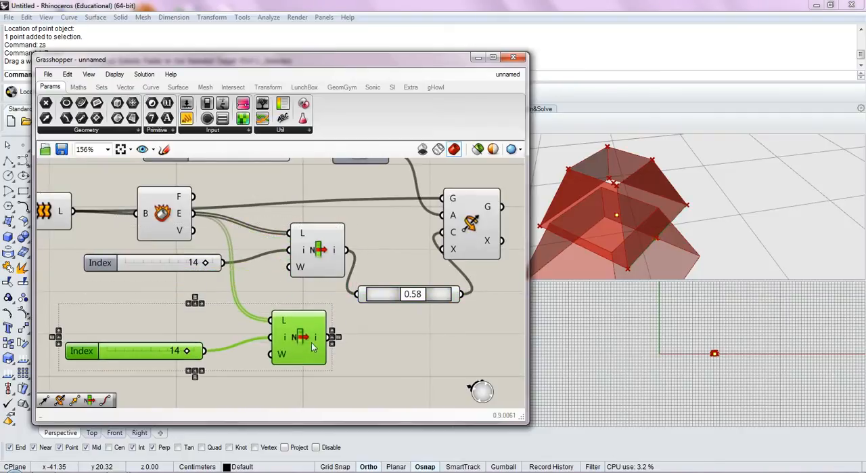
key("ctrl+c")
key("ctrl+v")
right_click_drag(300, 357, 309, 292)
left_click_drag(313, 292, 308, 343)
Connect Deconstruct Brep's vertices output to the list inputs of both List Item copies
left_click(377, 325)
right_click_drag(355, 306, 363, 347)
left_click_drag(211, 207, 302, 352)
right_click_drag(356, 346, 343, 333)
left_click(299, 305)
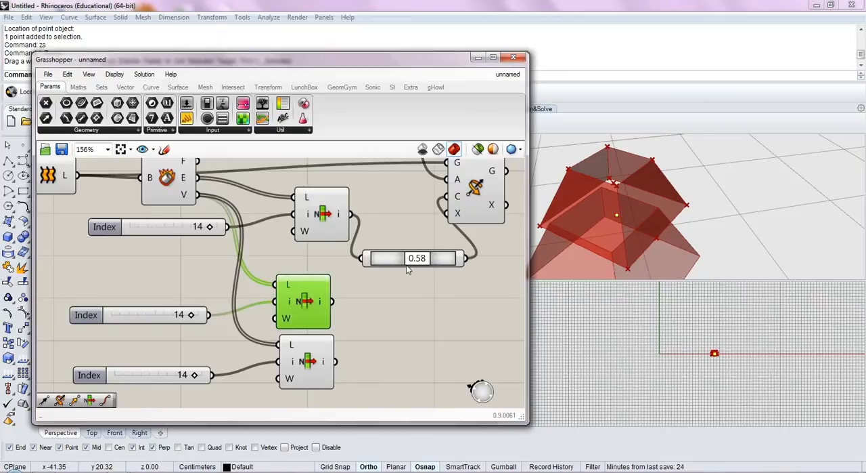
Turn off the preview of the Rotate 3D component
right_click_drag(604, 213, 628, 229)
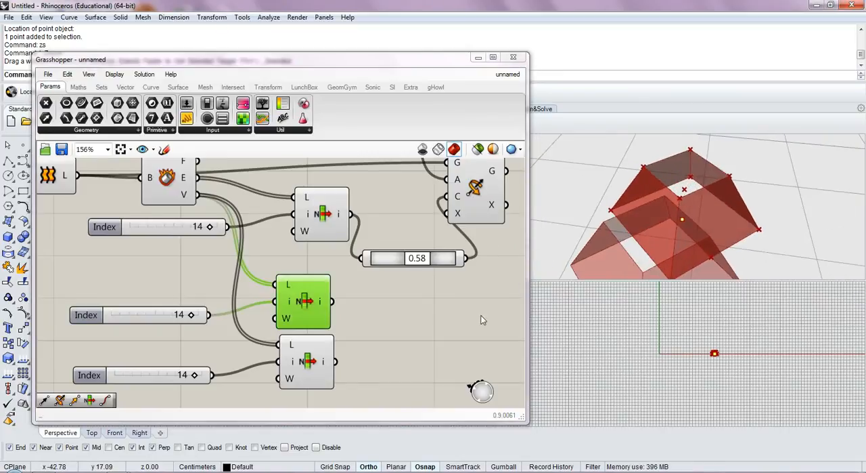
right_click_drag(514, 308, 459, 321)
left_click(425, 211)
middle_click(427, 215)
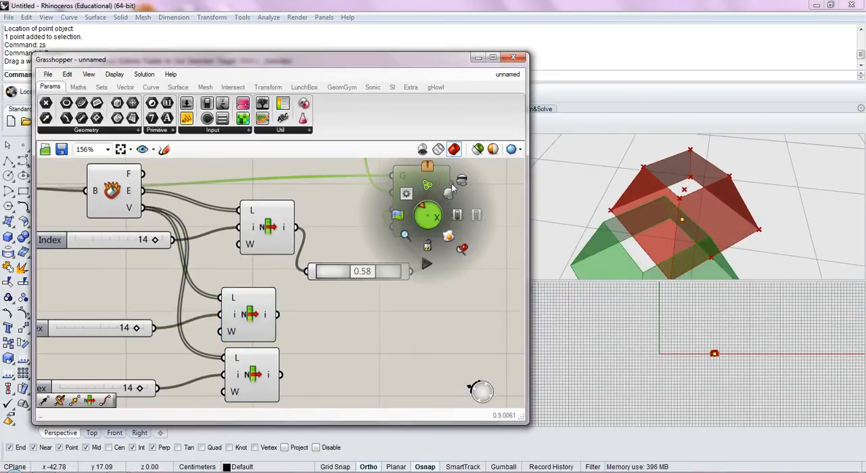
left_click(461, 179)
scroll(462, 230, "down", 1)
right_click_drag(412, 294, 400, 294)
Pick two base vertices by setting the upper List Item copy's index to 8 and the lower one's to 7
left_click(314, 310)
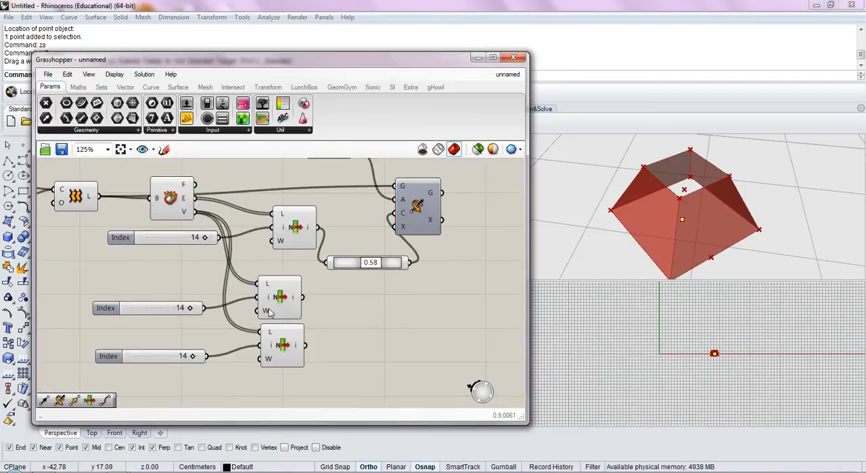
left_click(282, 297)
right_click_drag(639, 215, 694, 233)
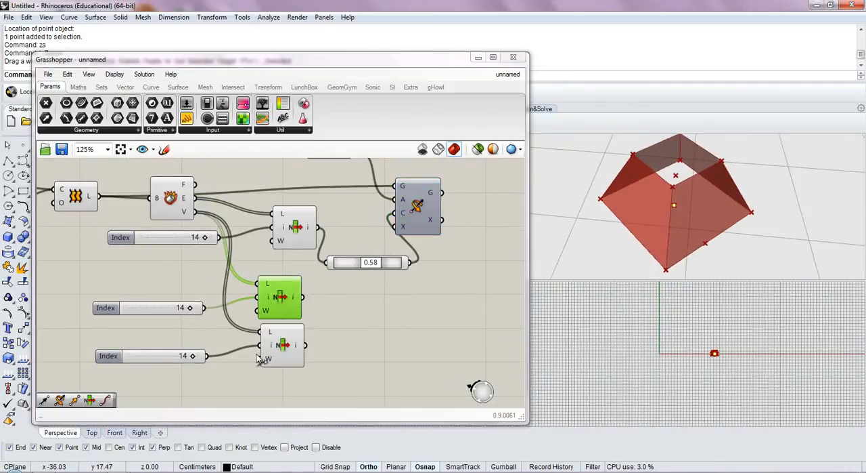
left_click_drag(192, 308, 160, 309)
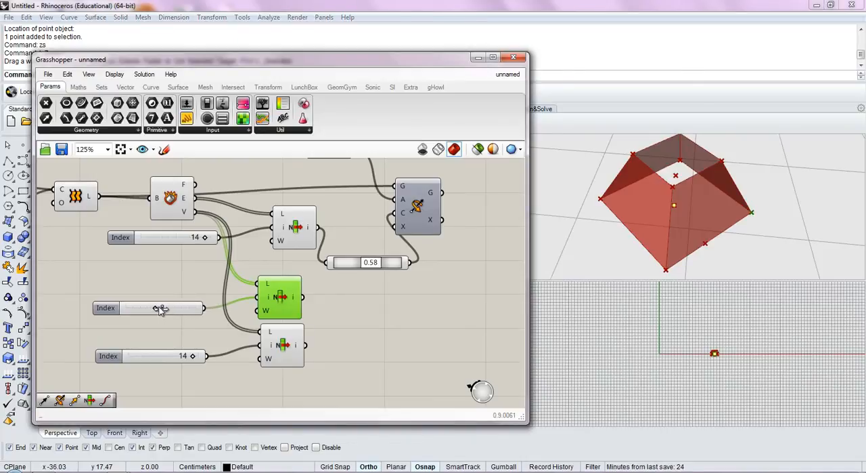
left_click(269, 348)
left_click_drag(201, 360, 157, 358)
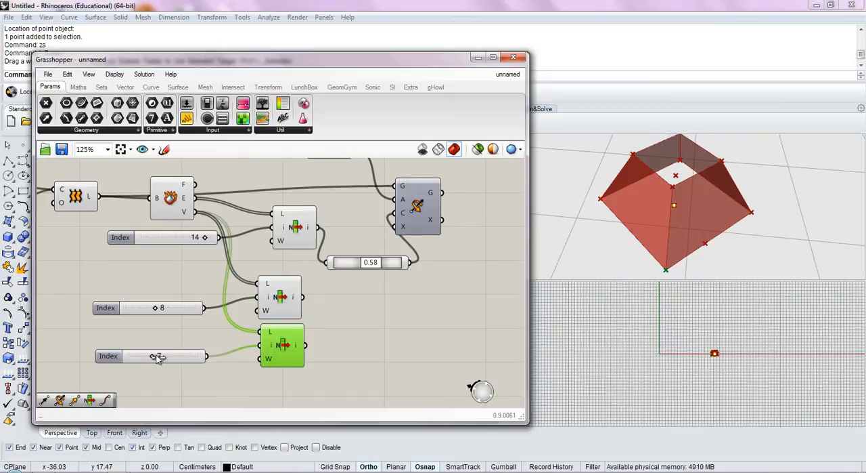
left_click(209, 383)
Add a Vector 2Pt component between the two picked vertices and connect its vector output to Rotate 3D's axis input
double_click(356, 326)
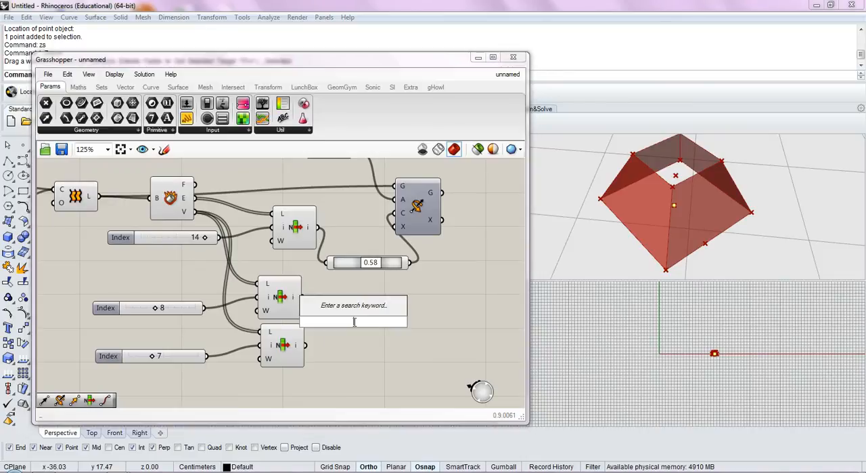
type("2pt")
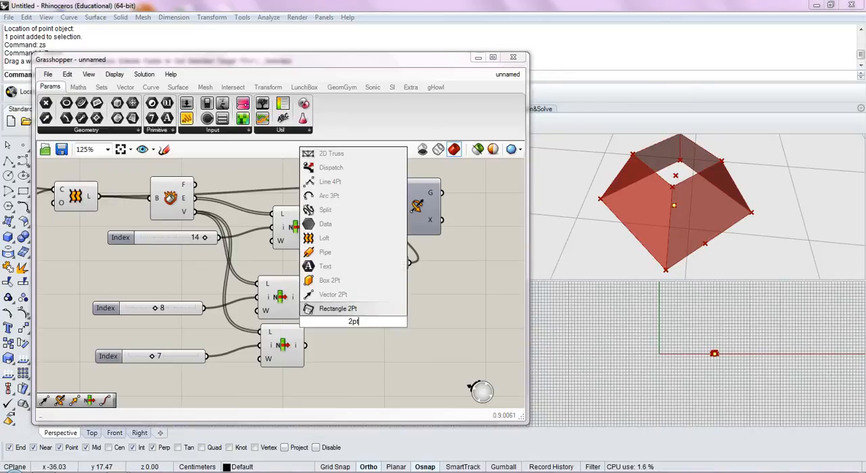
left_click(318, 293)
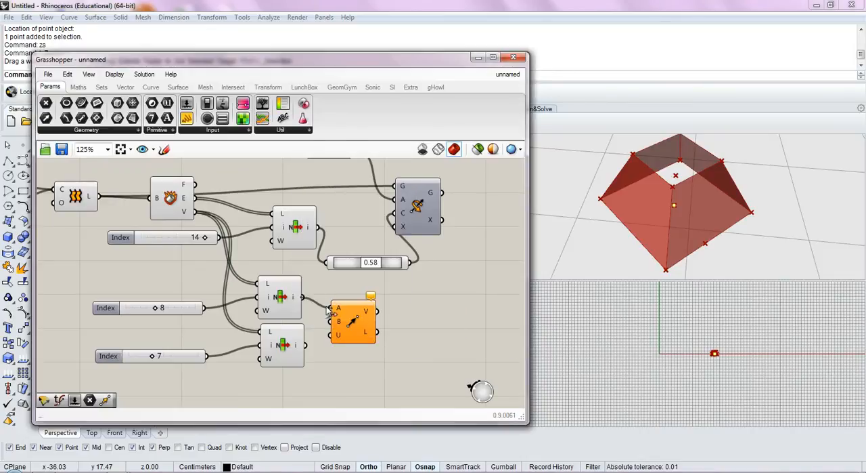
left_click_drag(306, 345, 474, 211)
left_click(465, 298)
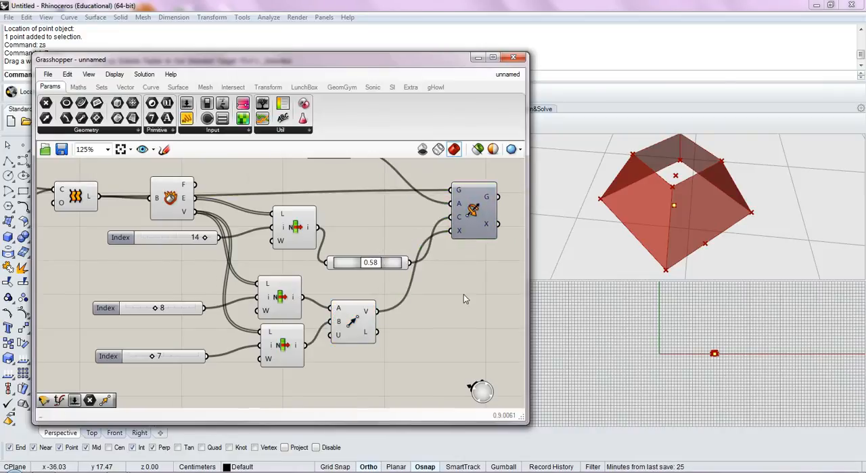
Turn the preview of the Rotate 3D component back on
right_click_drag(465, 288, 392, 330)
left_click(389, 267)
middle_click(400, 256)
left_click(423, 232)
left_click(449, 287)
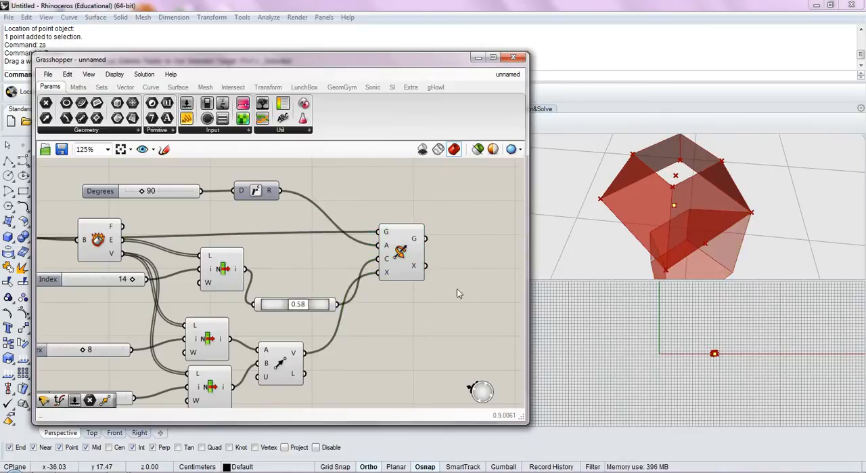
Set the Degrees slider to 190 and inspect the rotated pyramid from several angles
right_click_drag(677, 203, 694, 214)
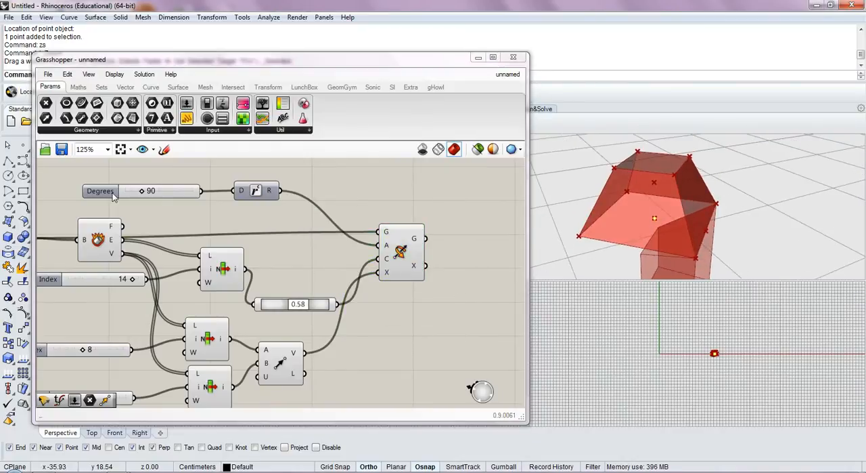
right_click_drag(601, 234, 743, 179)
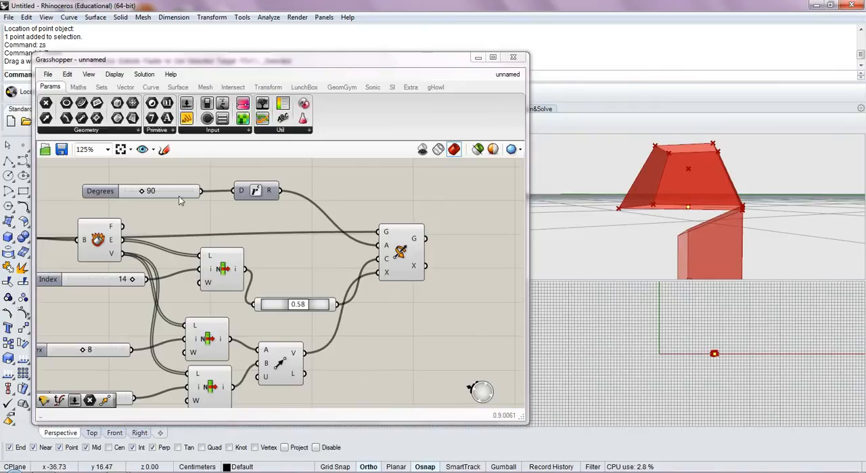
left_click_drag(141, 193, 161, 194)
right_click_drag(613, 186, 656, 225)
scroll(684, 199, "down", 9)
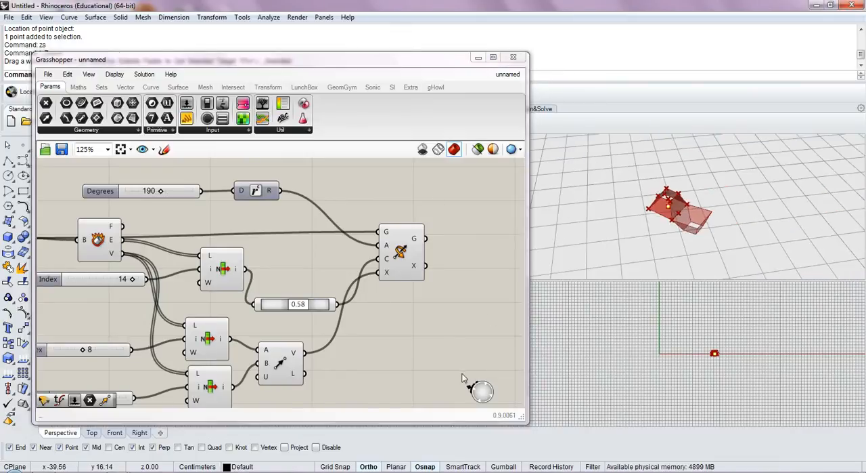